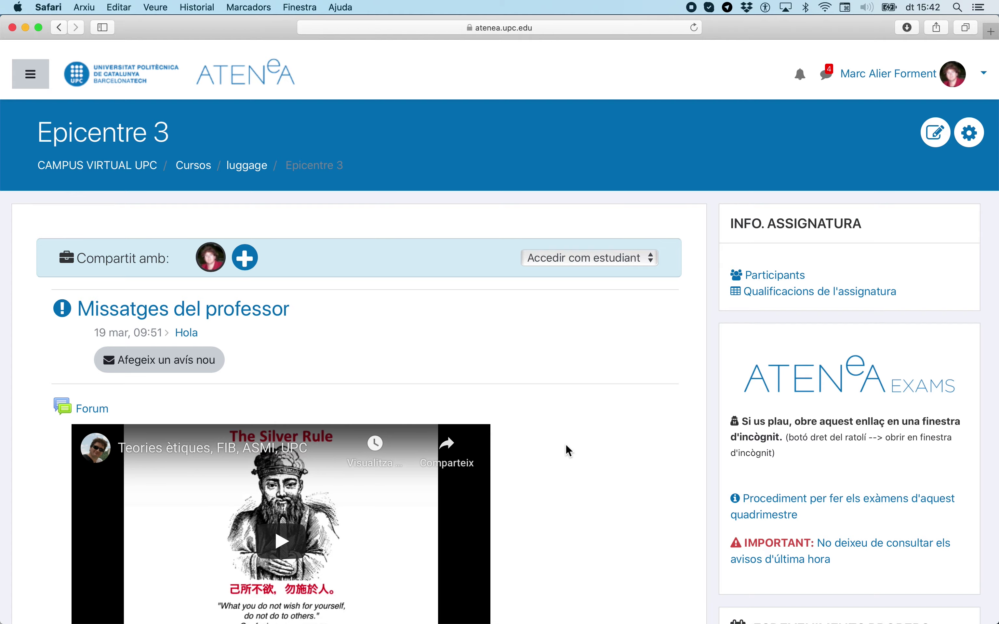
Turn on editing mode for the Epicentre 3 course.
scroll(565, 444, "down", 8)
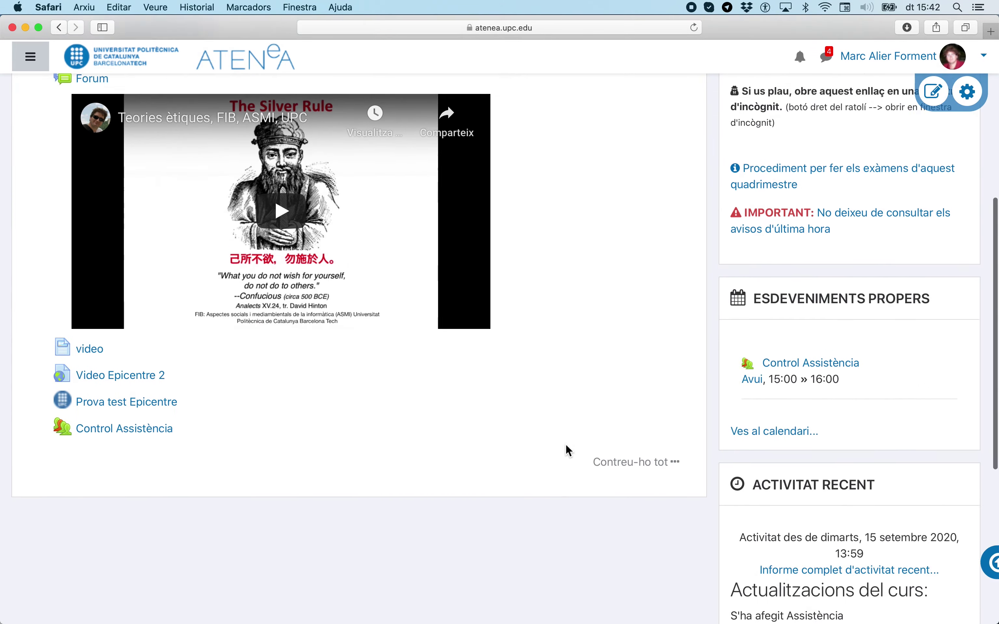
scroll(566, 444, "up", 8)
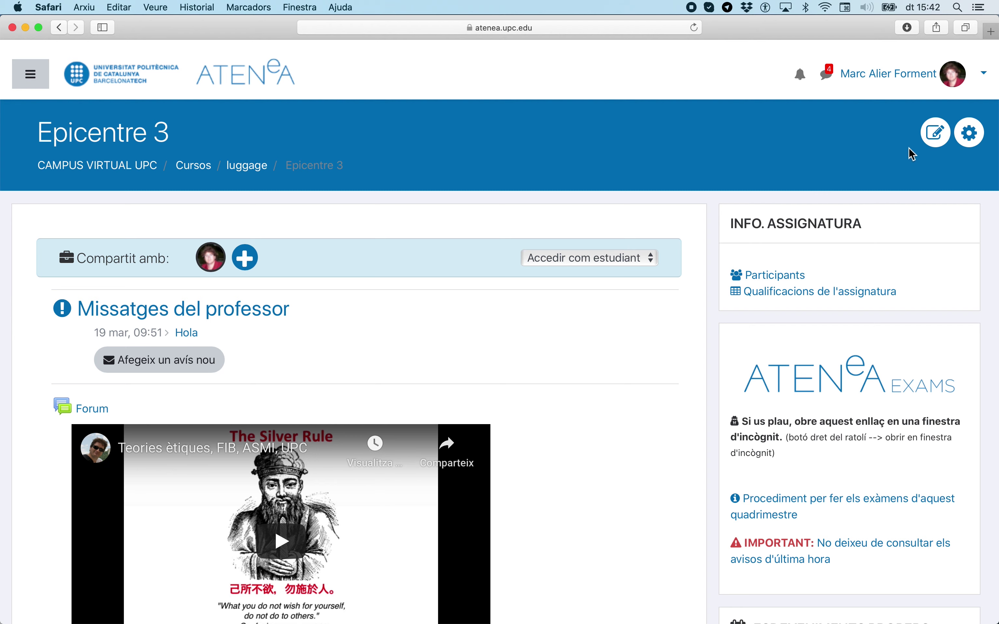
left_click(938, 133)
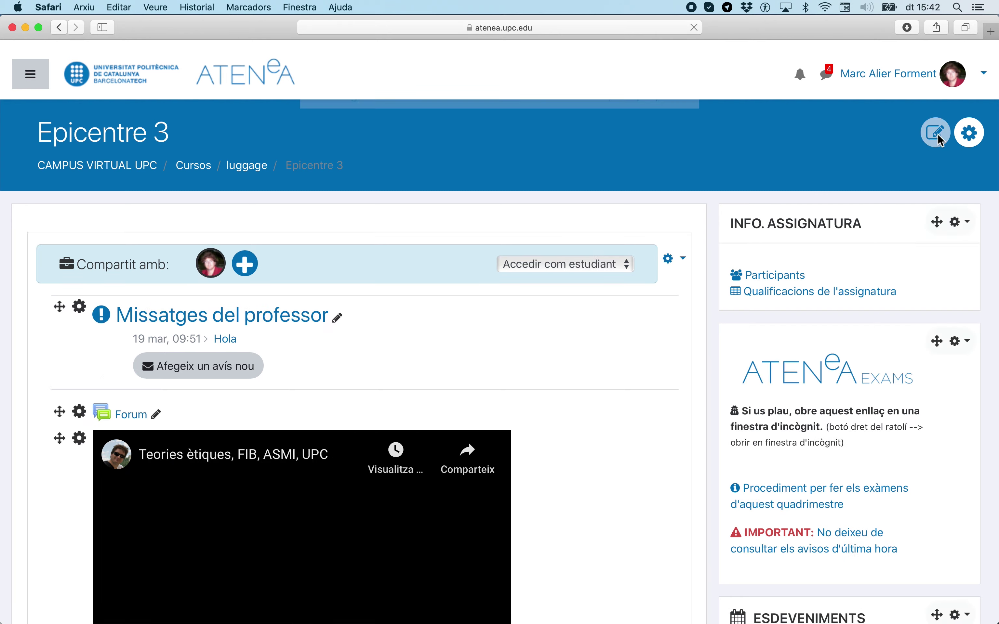
Add a new Assistència activity to the course from the advanced elements.
scroll(676, 513, "down", 10)
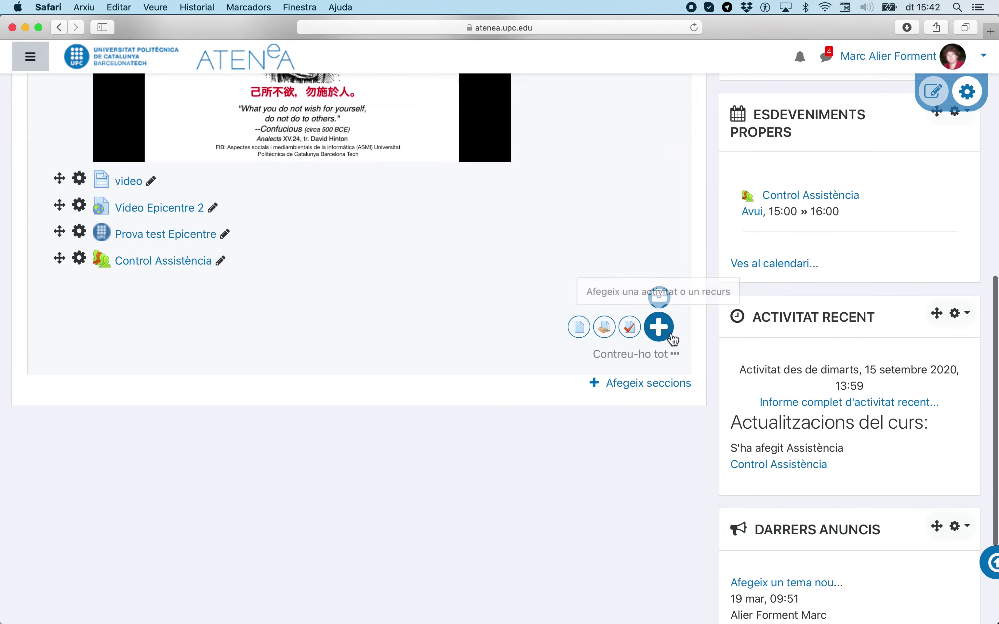
left_click(659, 327)
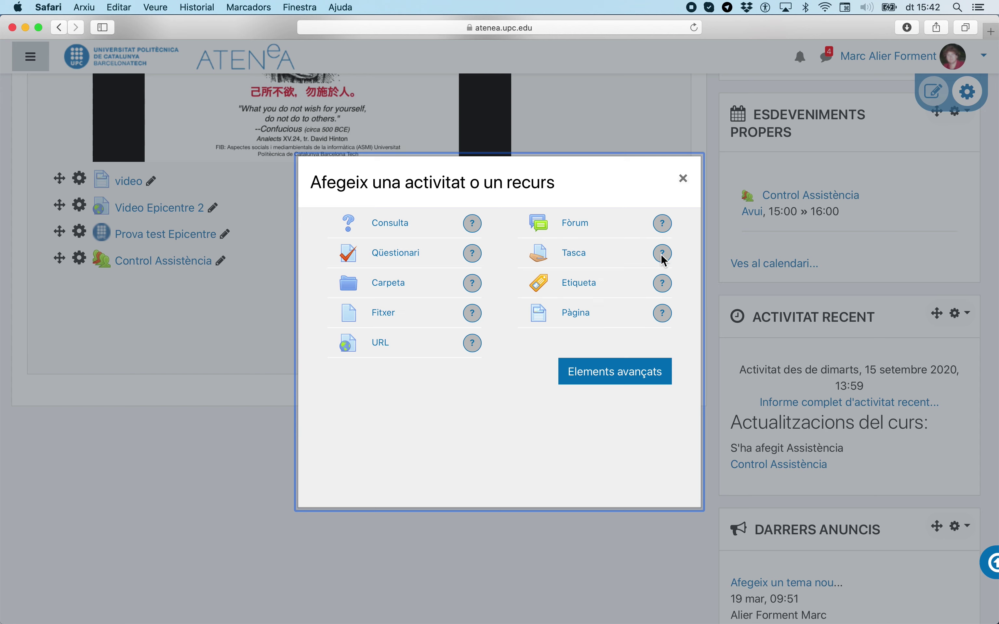
left_click(616, 377)
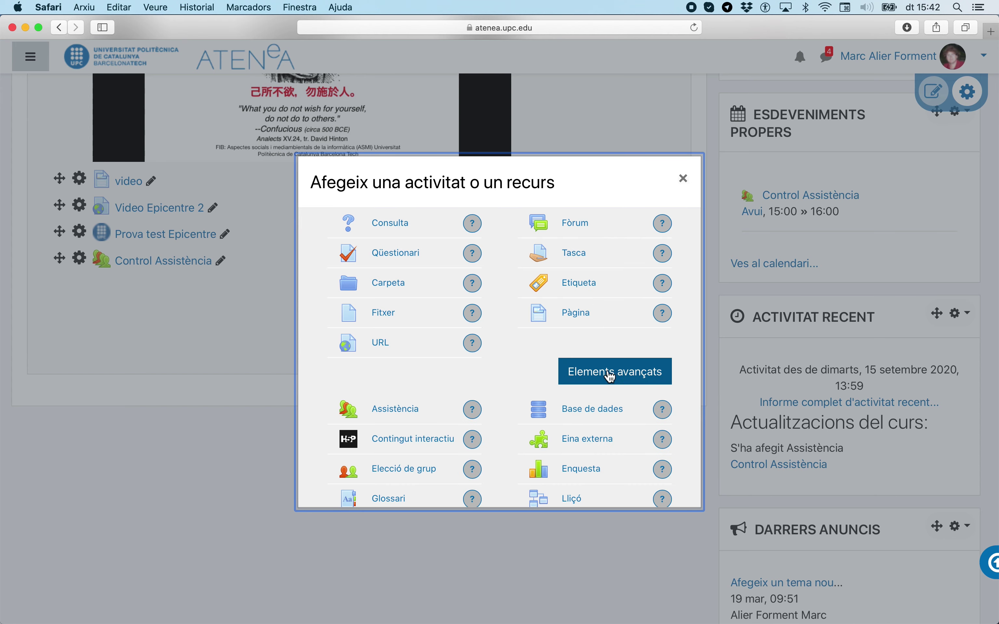
scroll(454, 372, "down", 3)
left_click(403, 302)
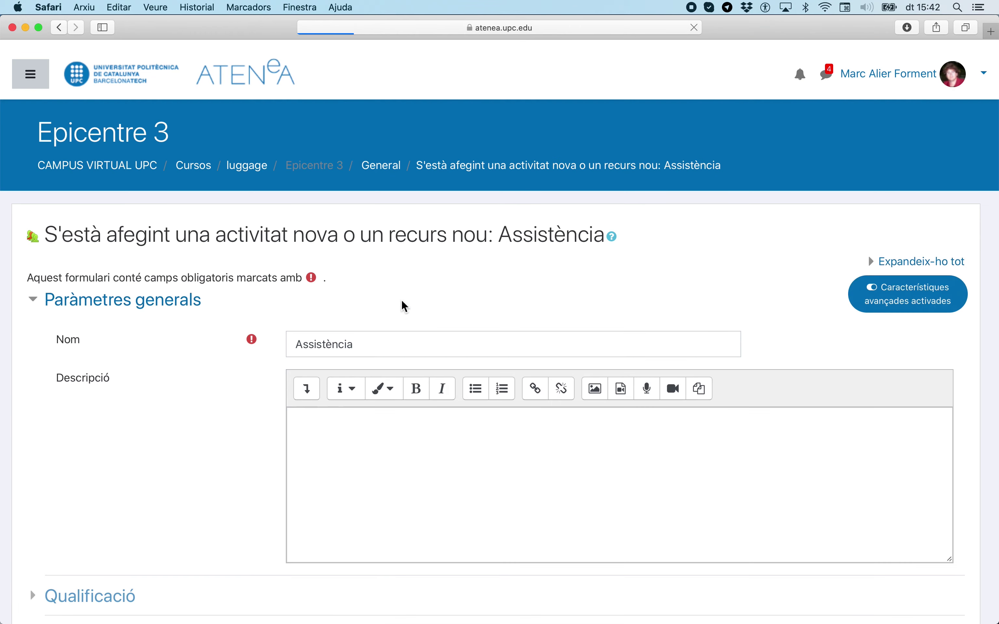
Set the new attendance activity's grade type to Cap and save it, returning to the course.
left_click(369, 348)
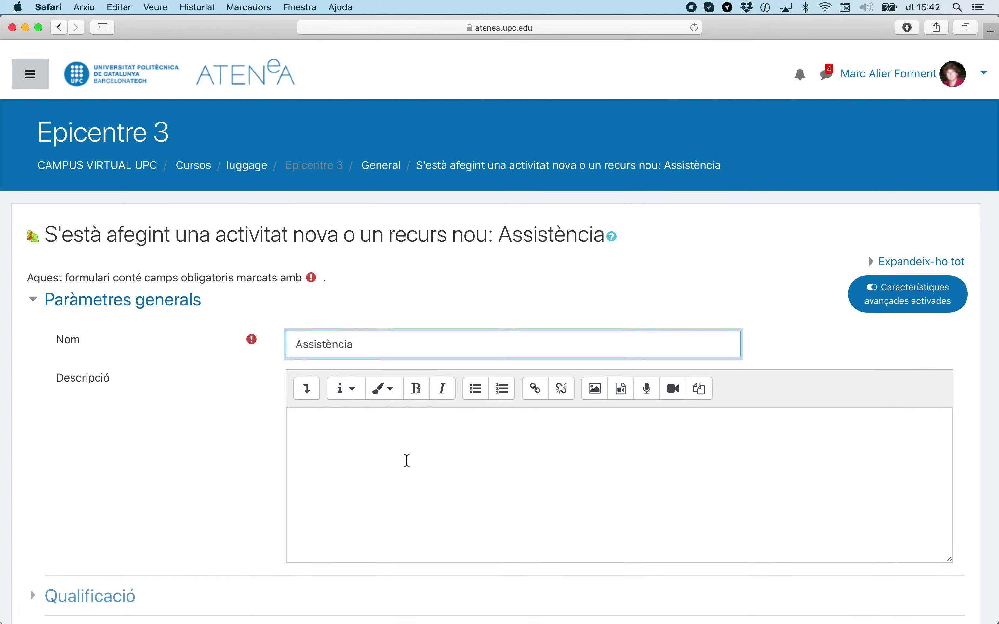
left_click(406, 461)
scroll(201, 446, "down", 5)
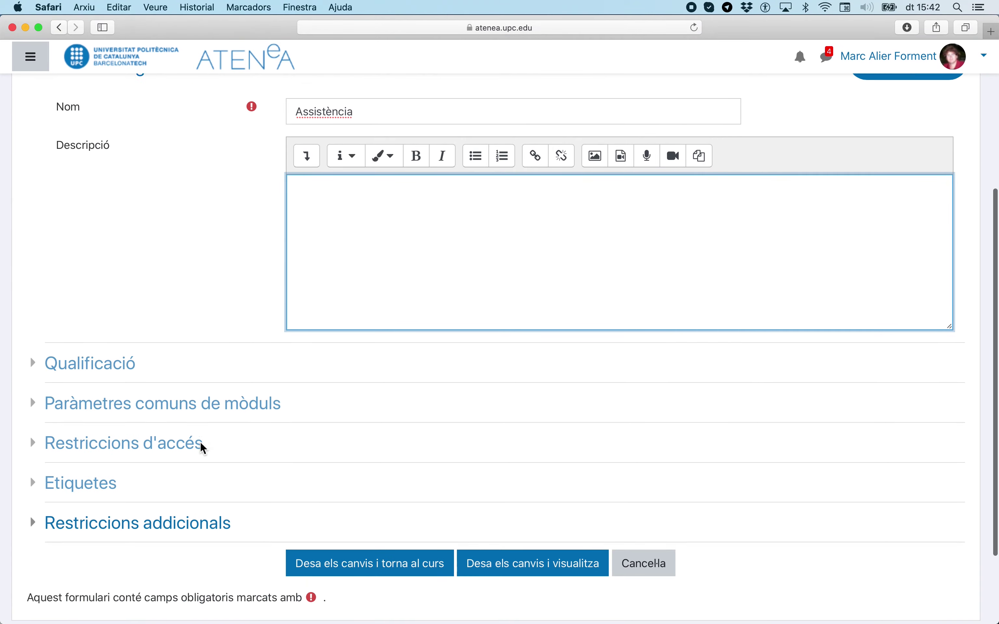
left_click(39, 347)
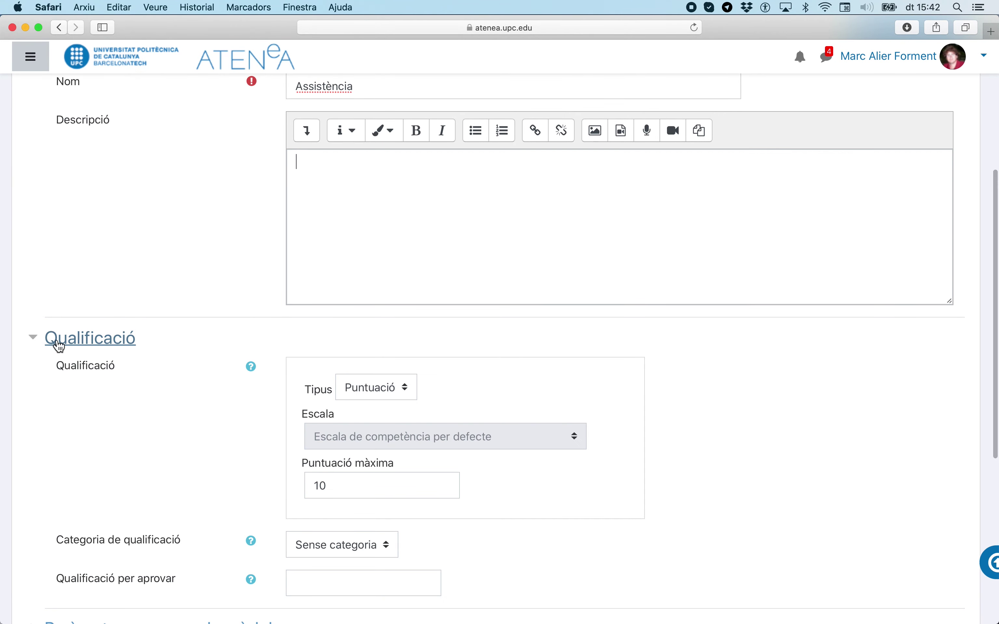
left_click(407, 390)
left_click(371, 361)
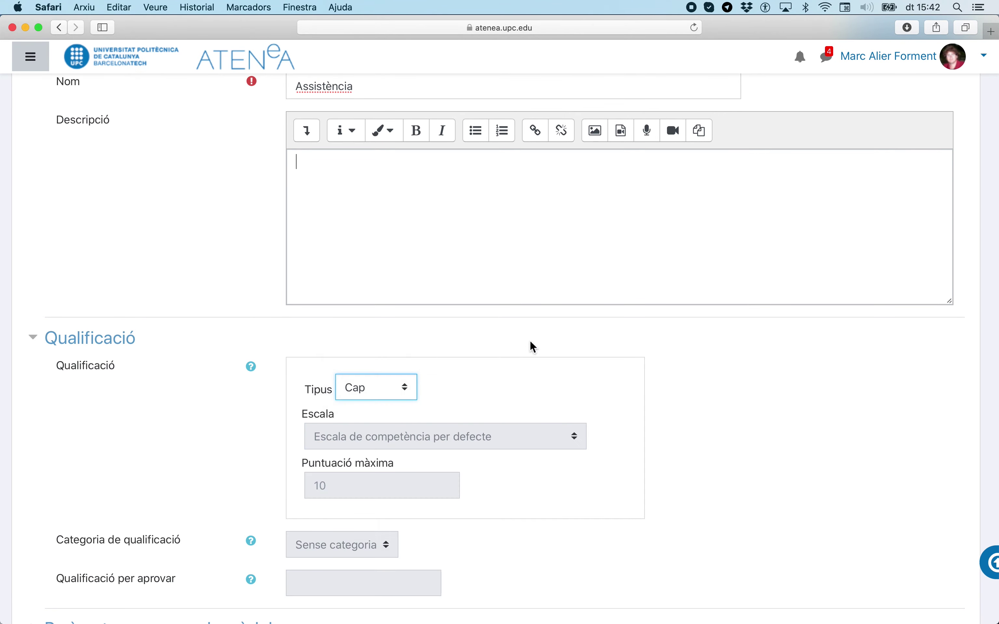
scroll(537, 338, "up", 5)
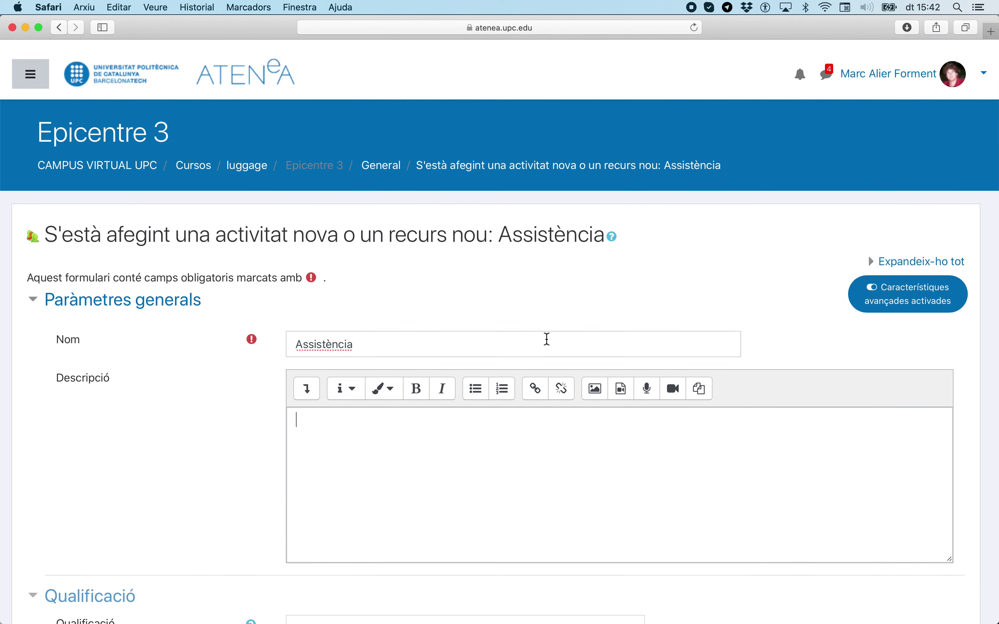
scroll(159, 502, "down", 15)
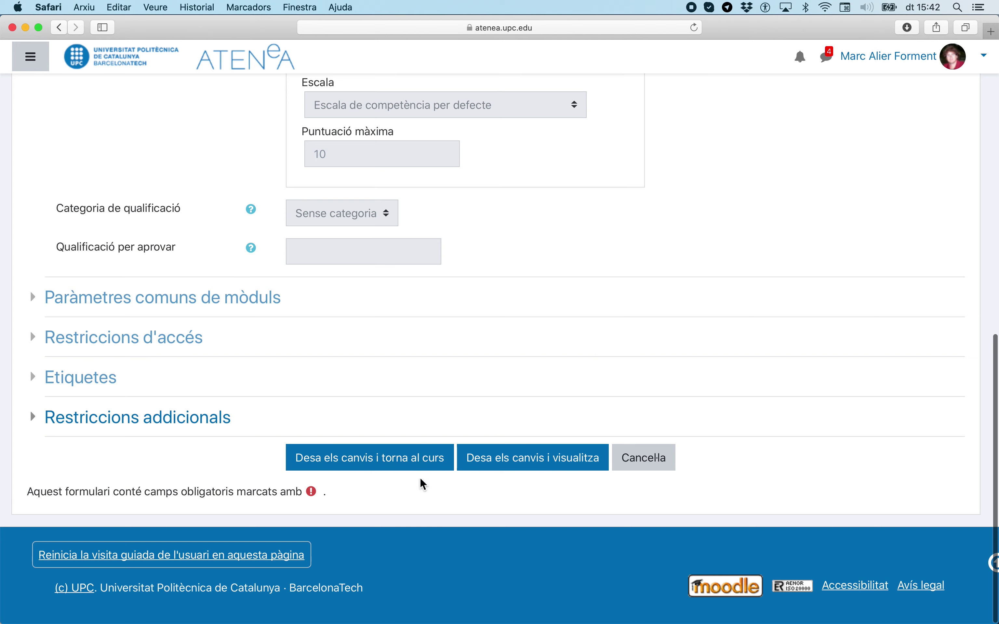
left_click(409, 471)
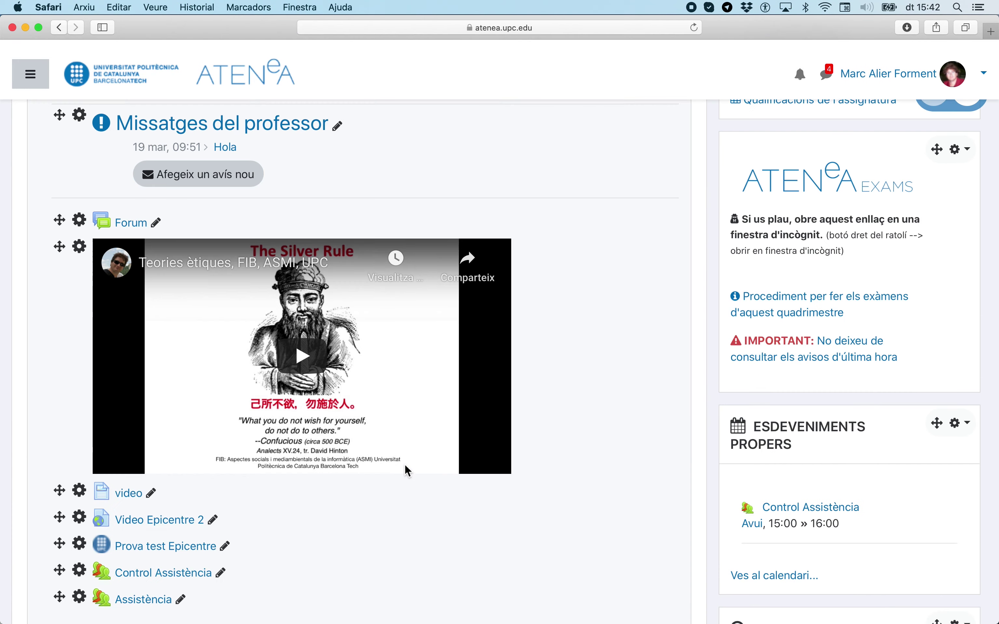
Open the new Assistència activity and start adding a session to it.
scroll(404, 465, "down", 3)
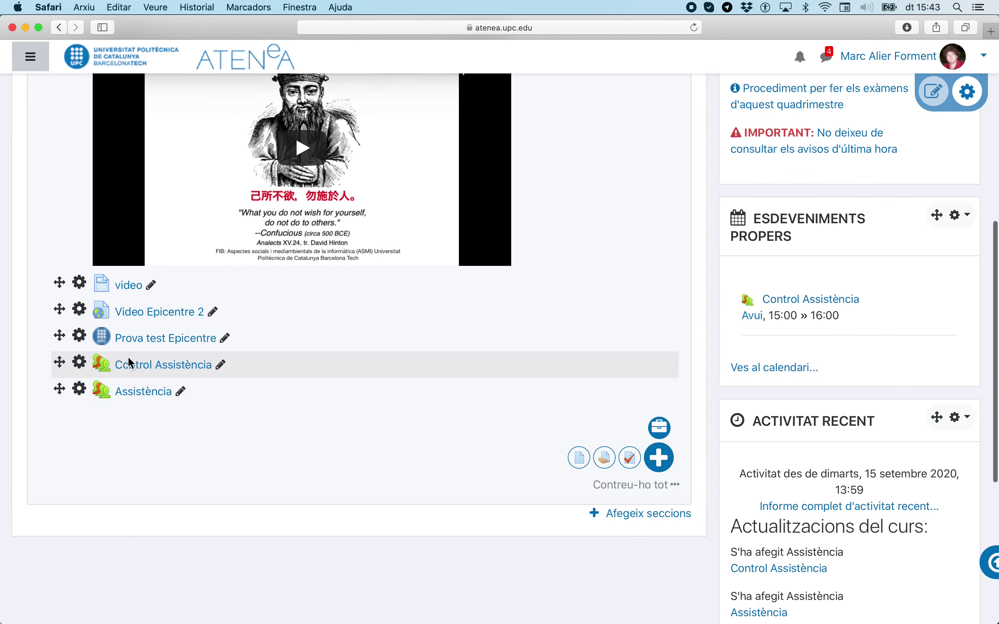
left_click(145, 393)
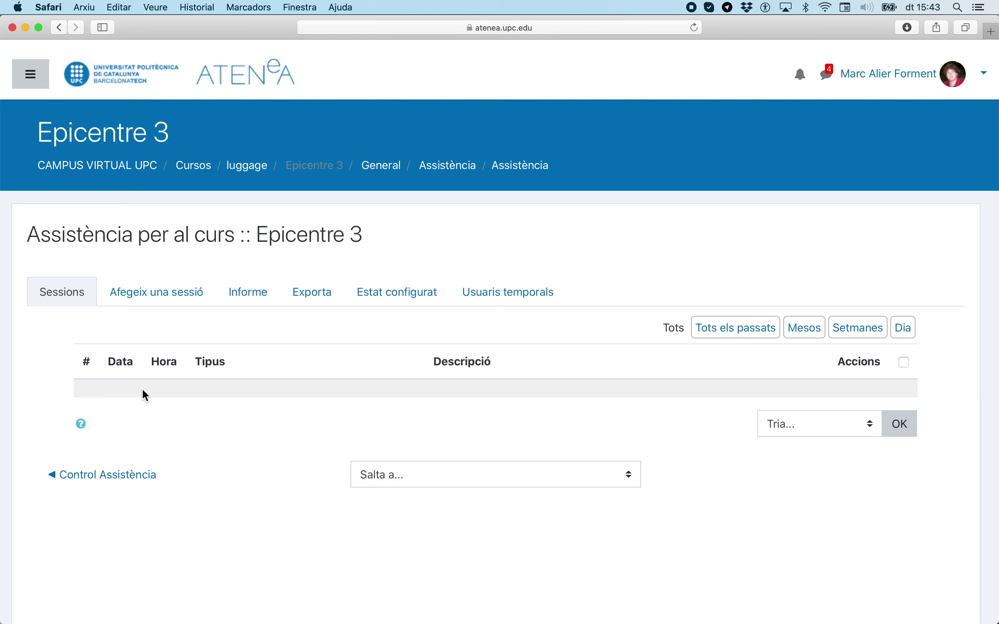
scroll(143, 392, "down", 2)
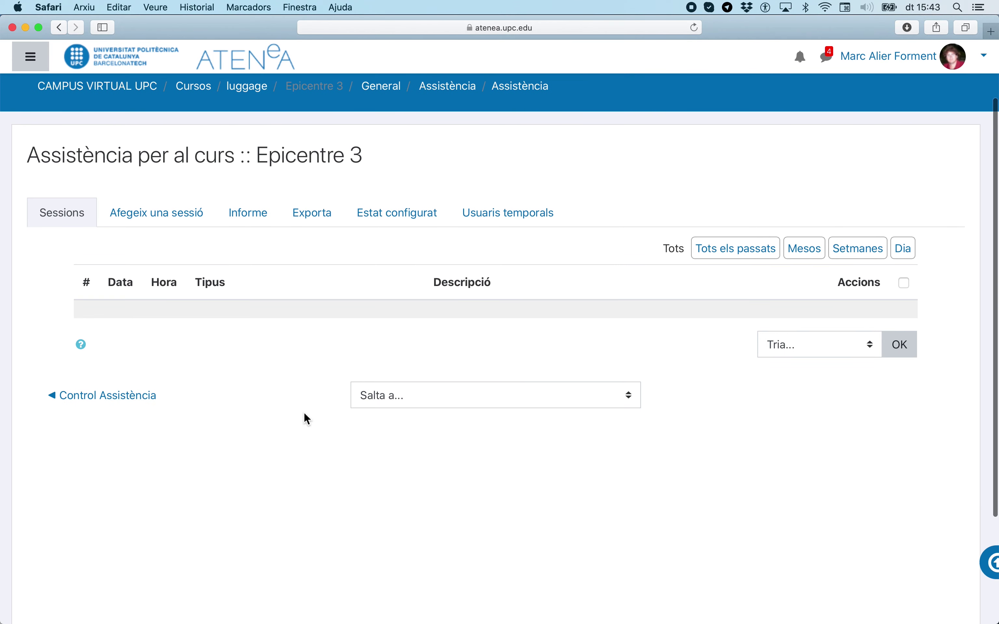
left_click(175, 213)
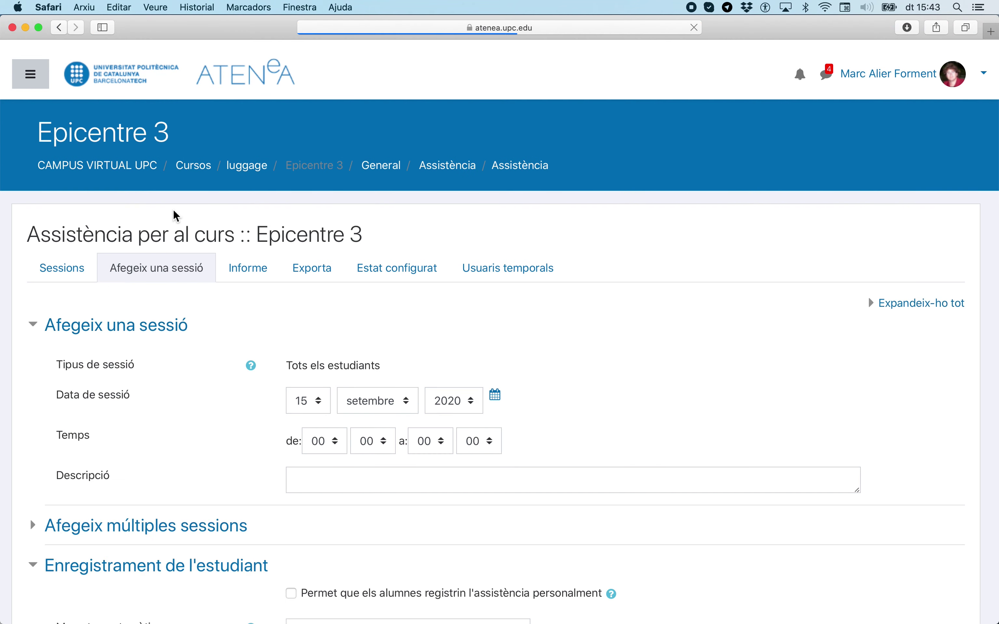
Enter "Dimarts a les 15h" as the session's description.
scroll(591, 351, "down", 3)
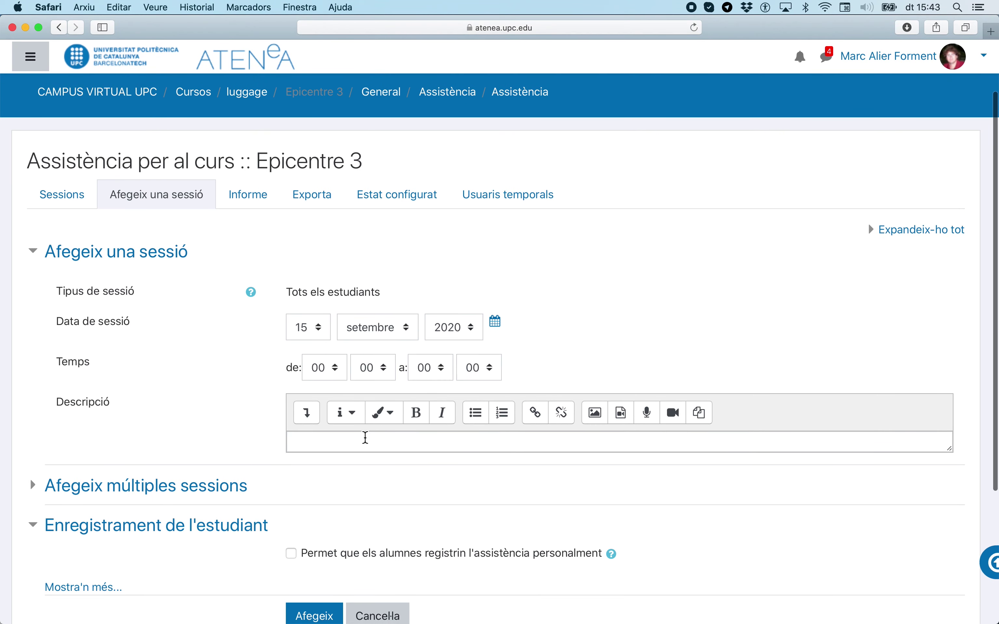
left_click(352, 444)
type("Dima")
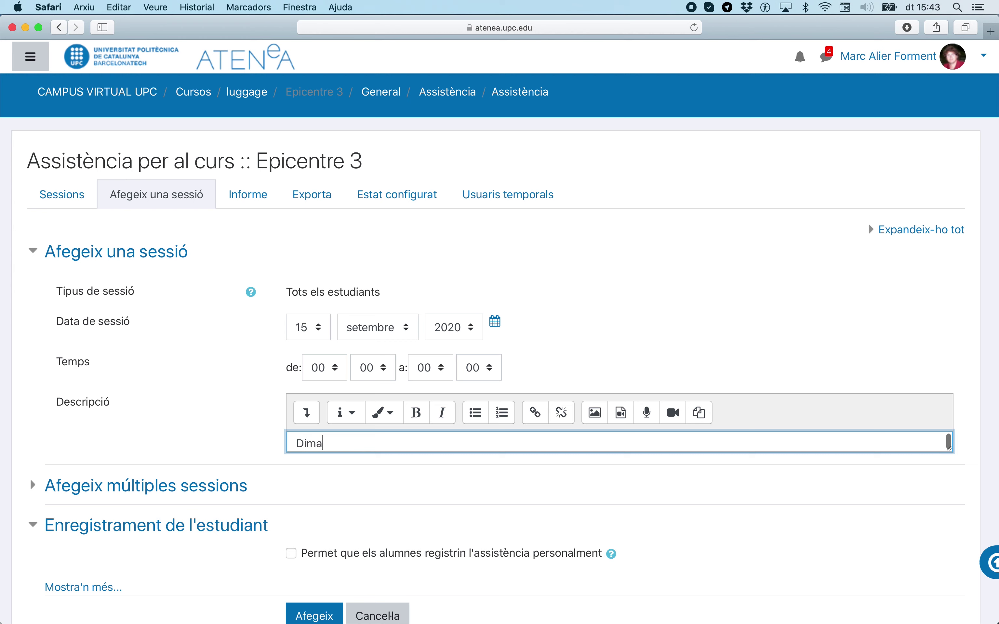
type("rts a les 15h")
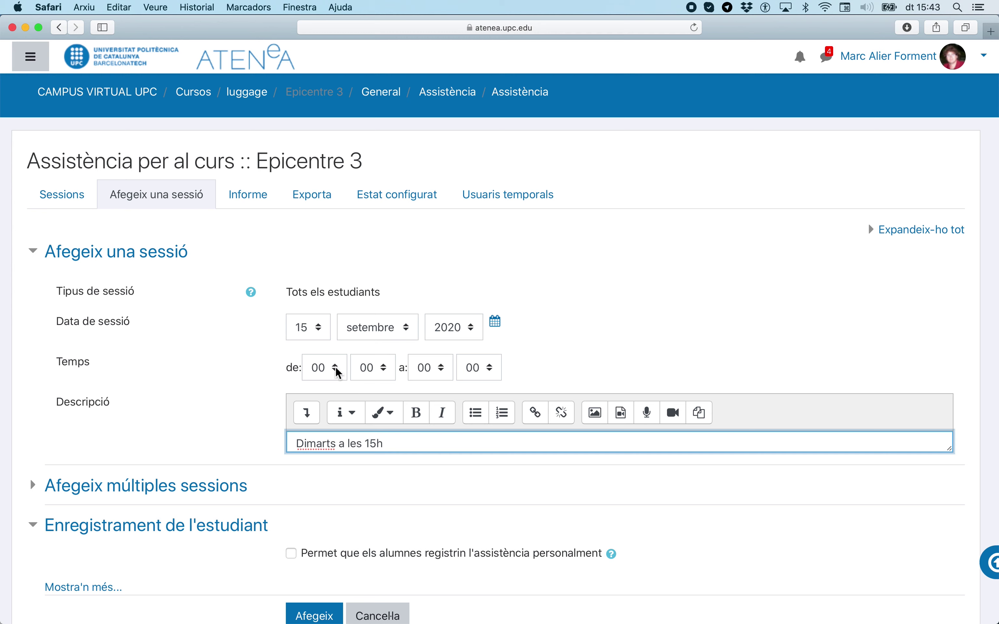
Set the session's time from 15:00 to 16:00.
left_click(339, 374)
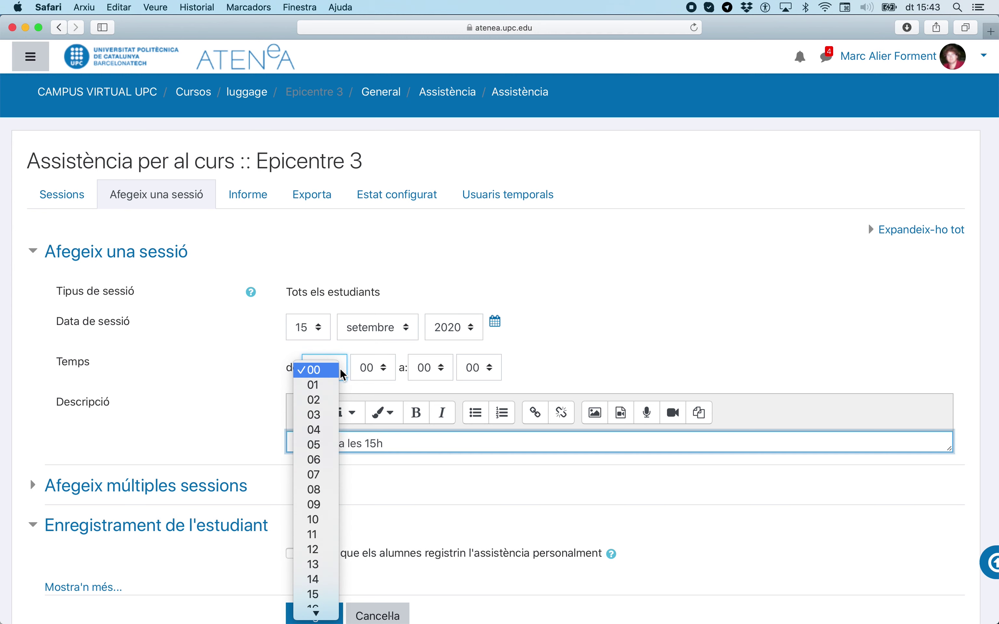
scroll(318, 558, "down", 3)
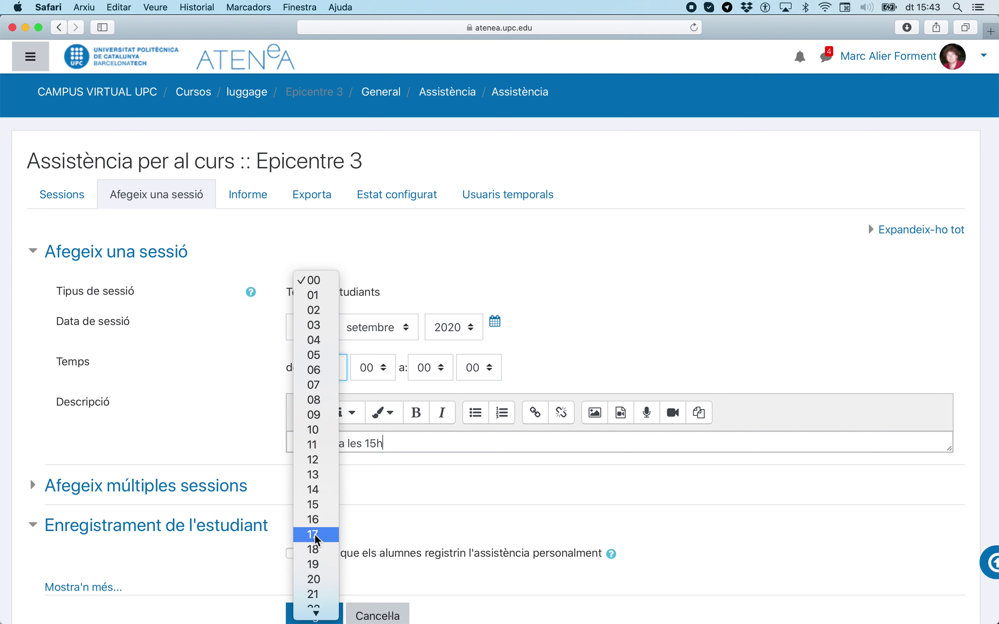
left_click(318, 511)
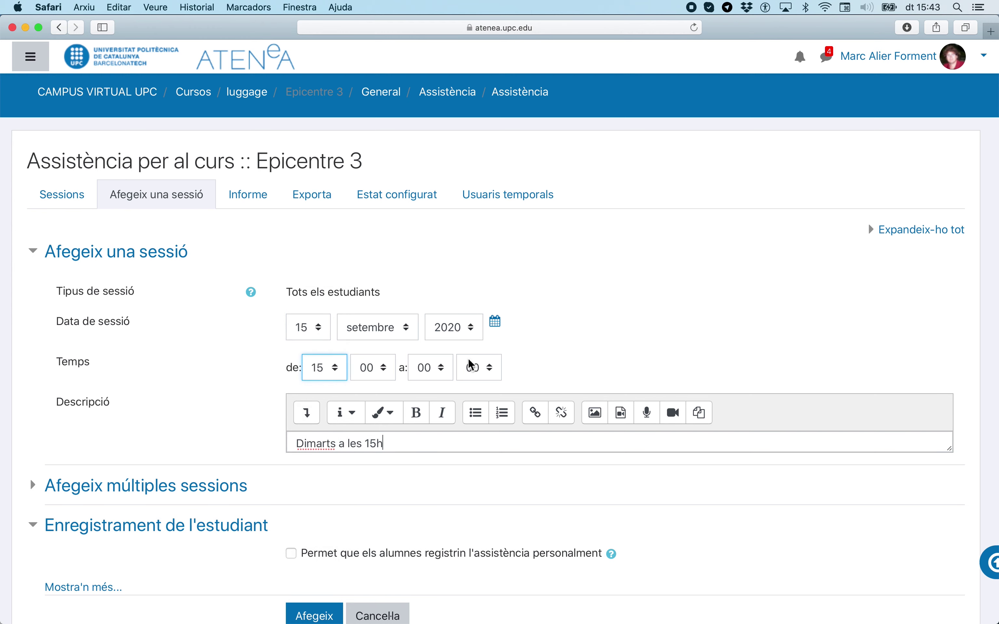
left_click(448, 374)
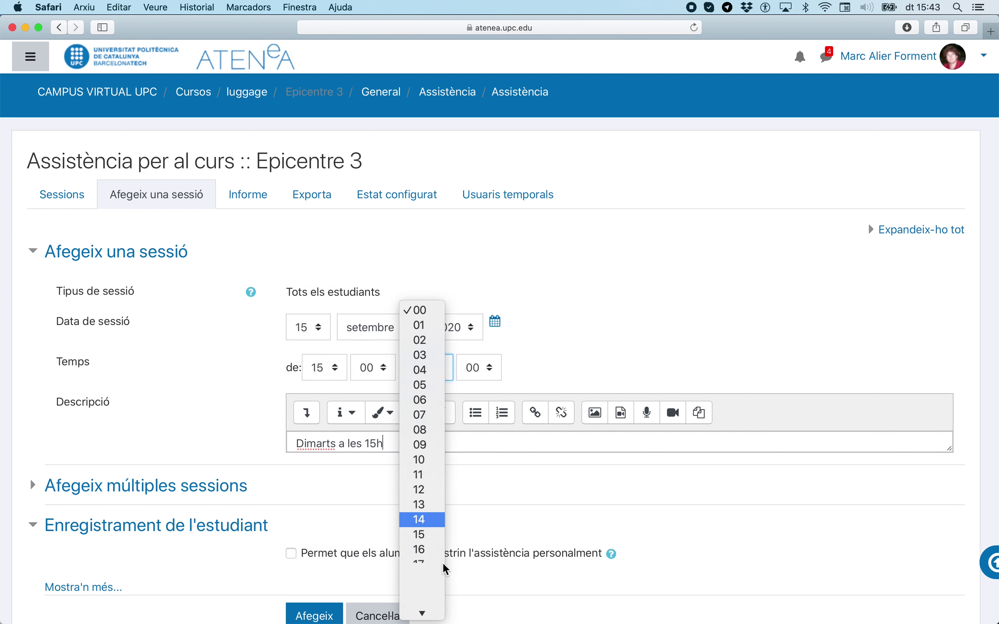
left_click(429, 508)
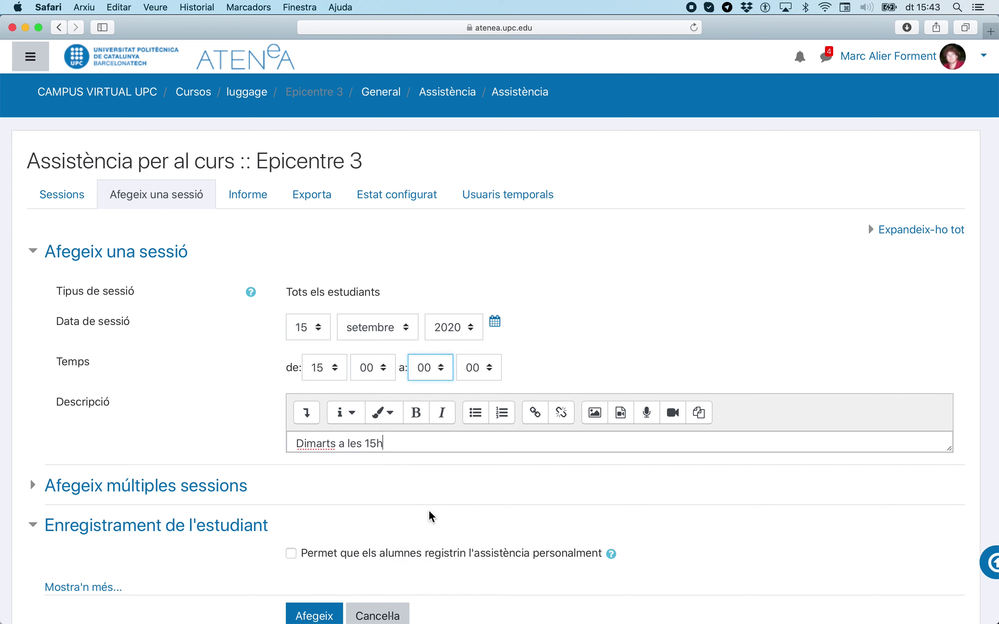
Enable repeating the session under multiple sessions, on dimarts and dijous.
scroll(223, 503, "down", 1)
left_click(34, 449)
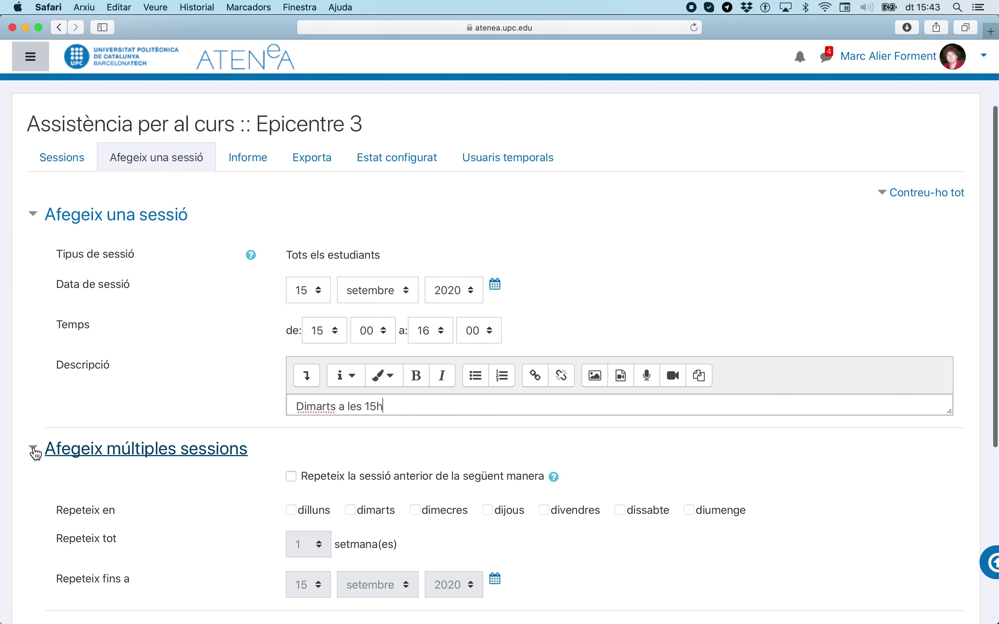
scroll(444, 435, "down", 1)
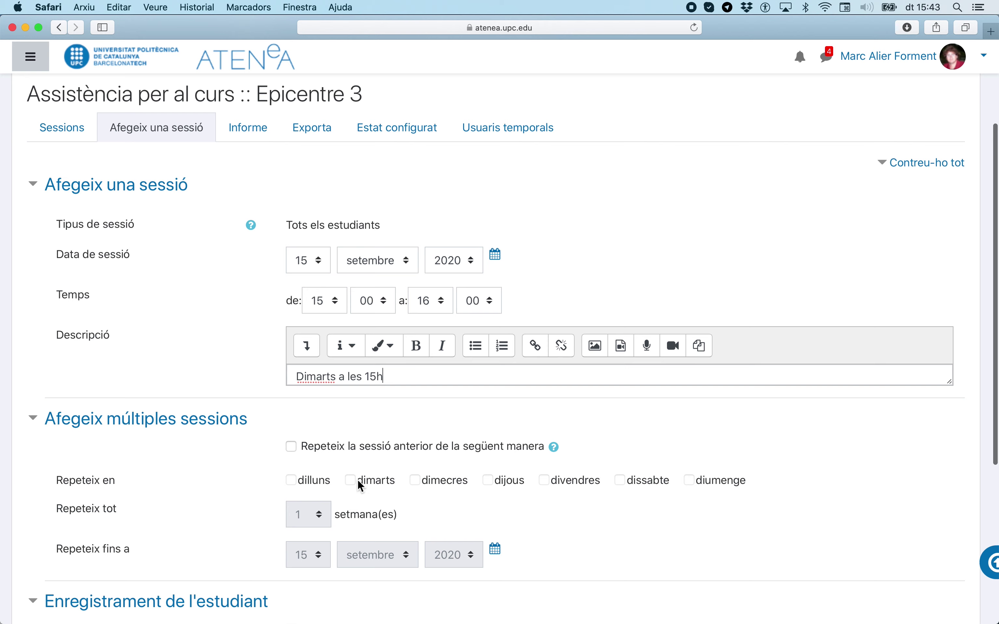
left_click_drag(358, 480, 352, 480)
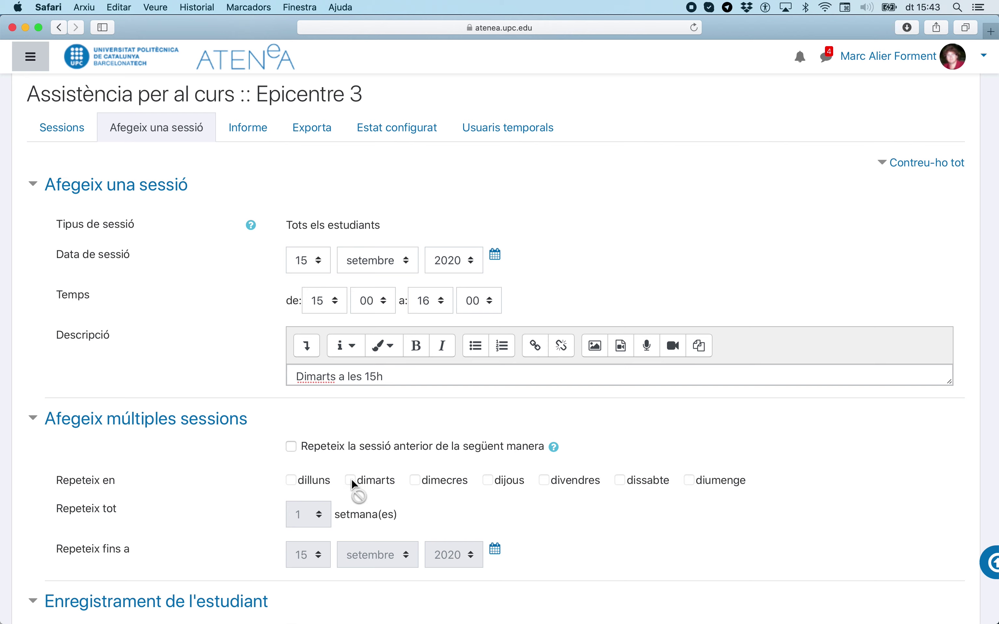
left_click(291, 447)
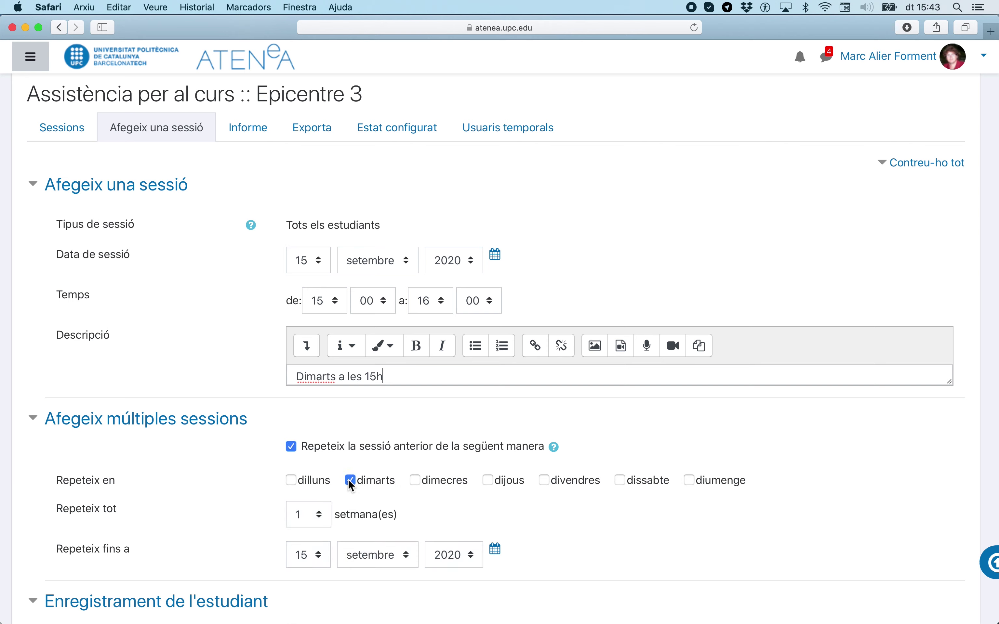
left_click(488, 480)
scroll(491, 482, "down", 3)
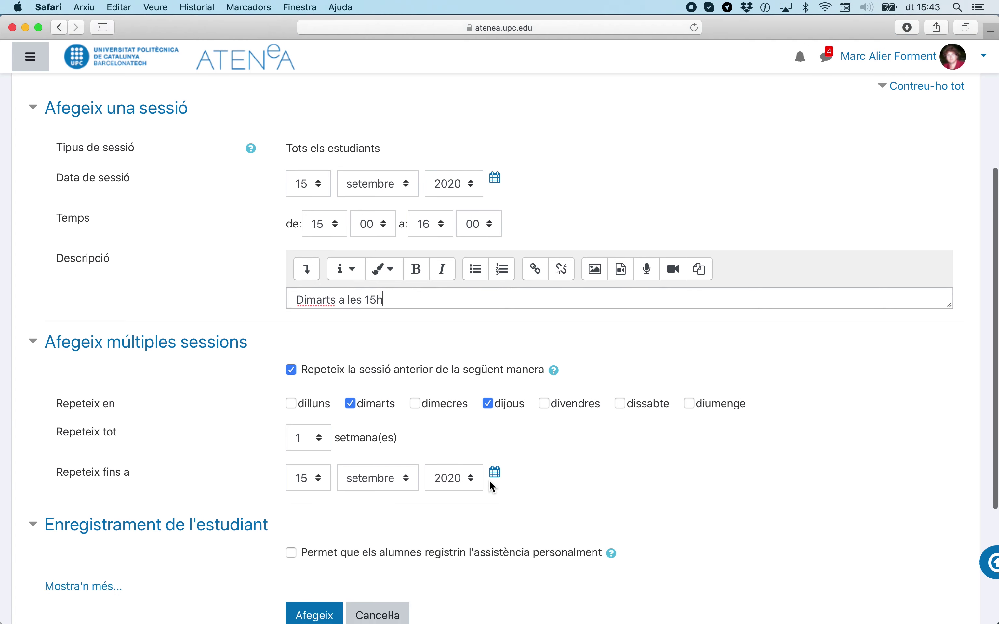
left_click(317, 408)
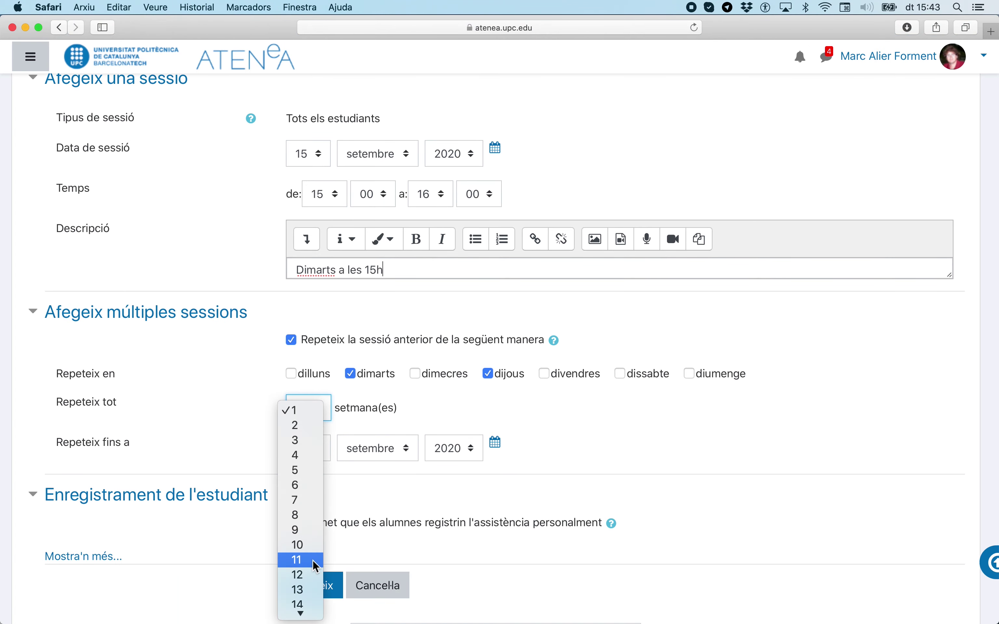
left_click(312, 572)
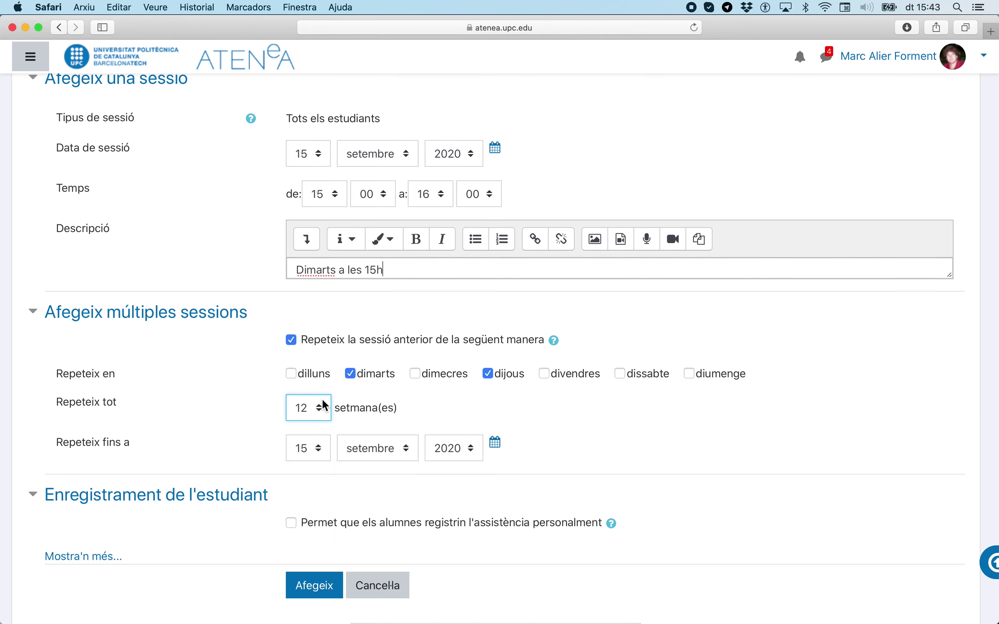
left_click(324, 410)
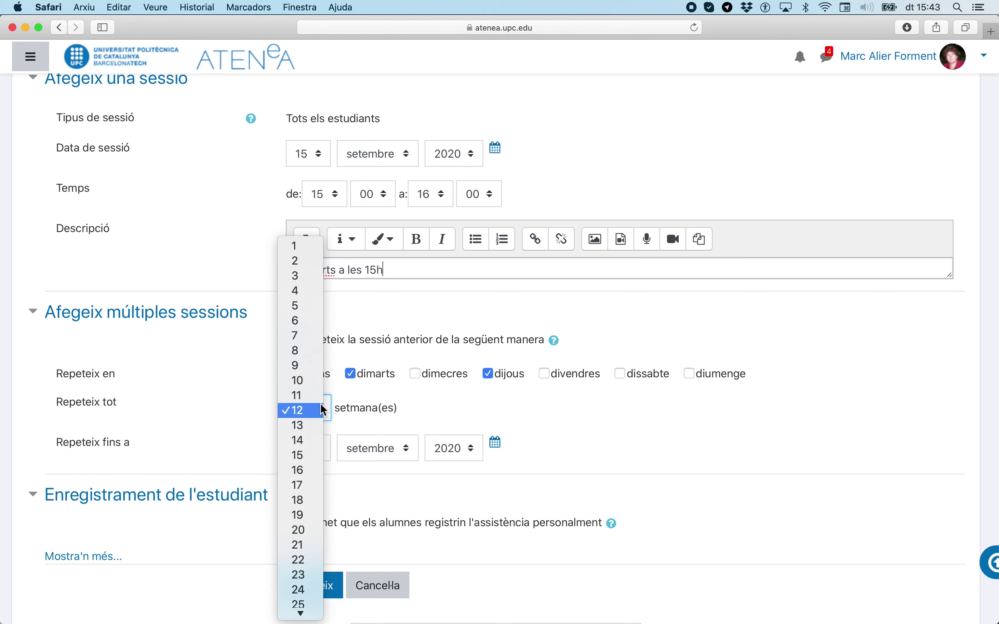
left_click(299, 246)
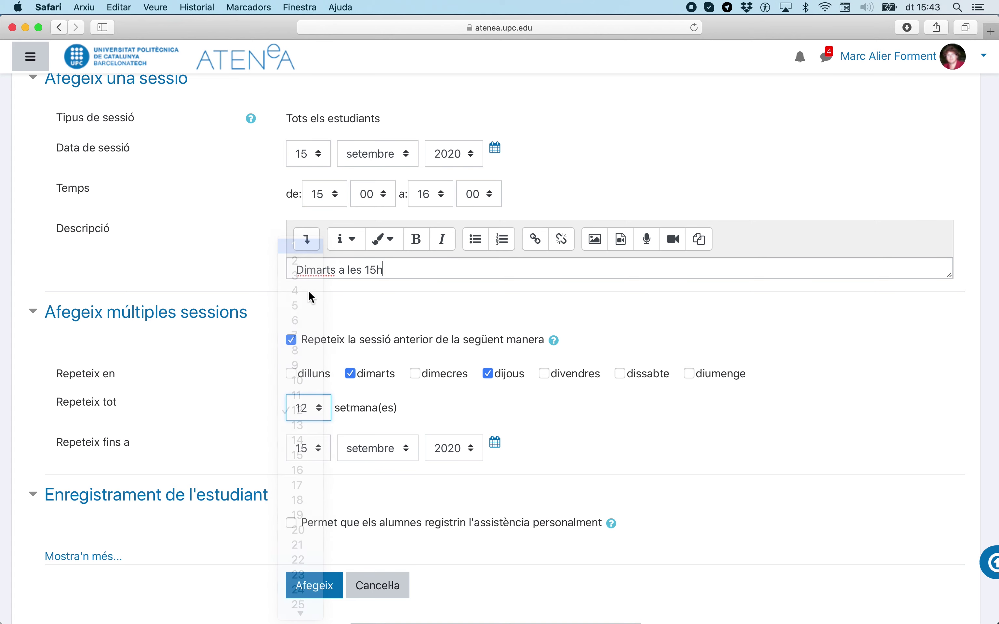
Set the sessions to repeat until 21 desembre 2020 and add them to the attendance activity.
left_click(321, 448)
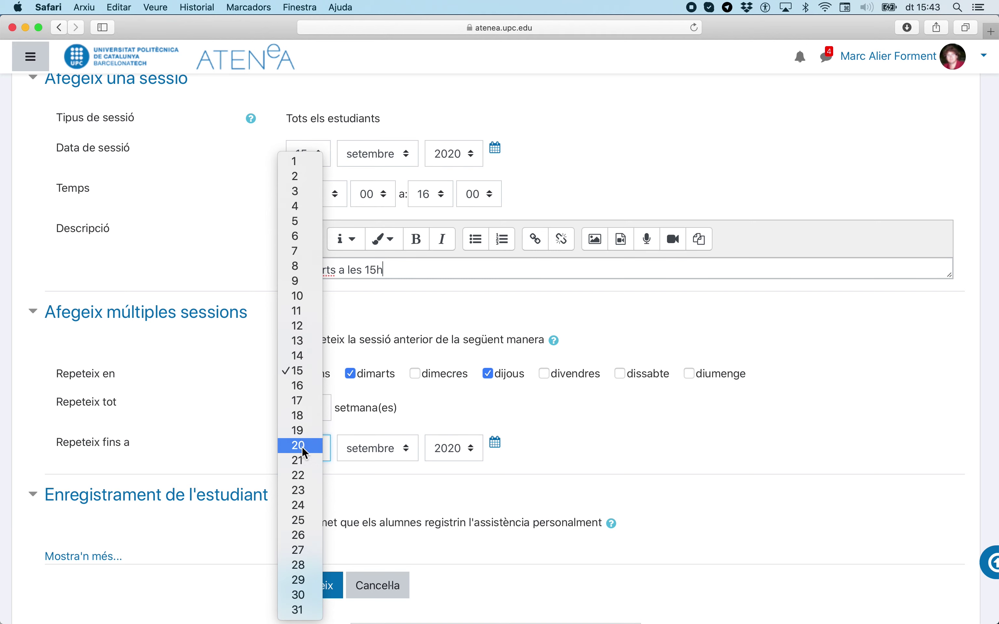
left_click(304, 460)
left_click(408, 452)
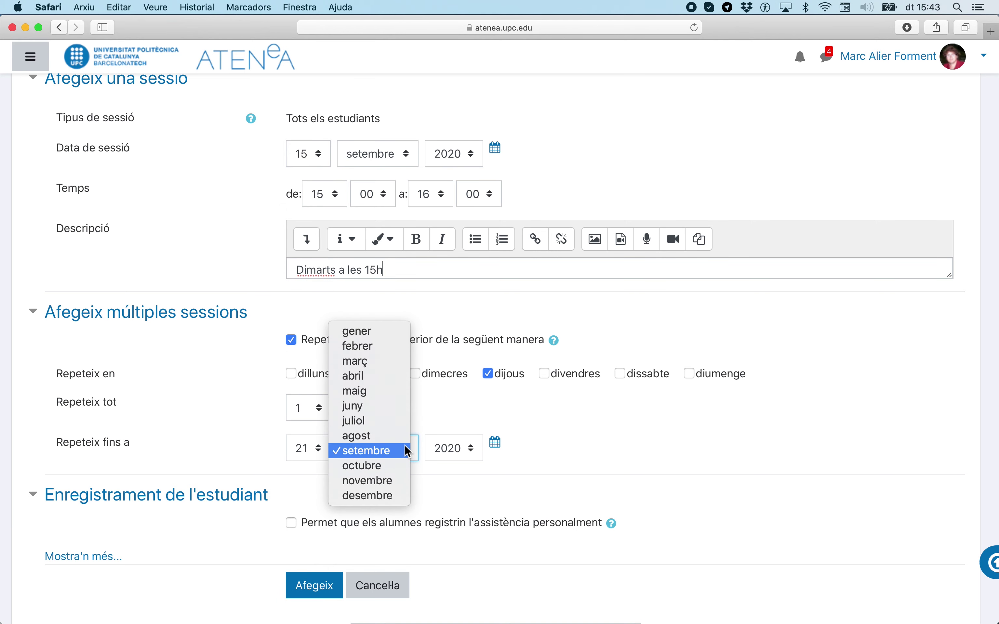
left_click(398, 496)
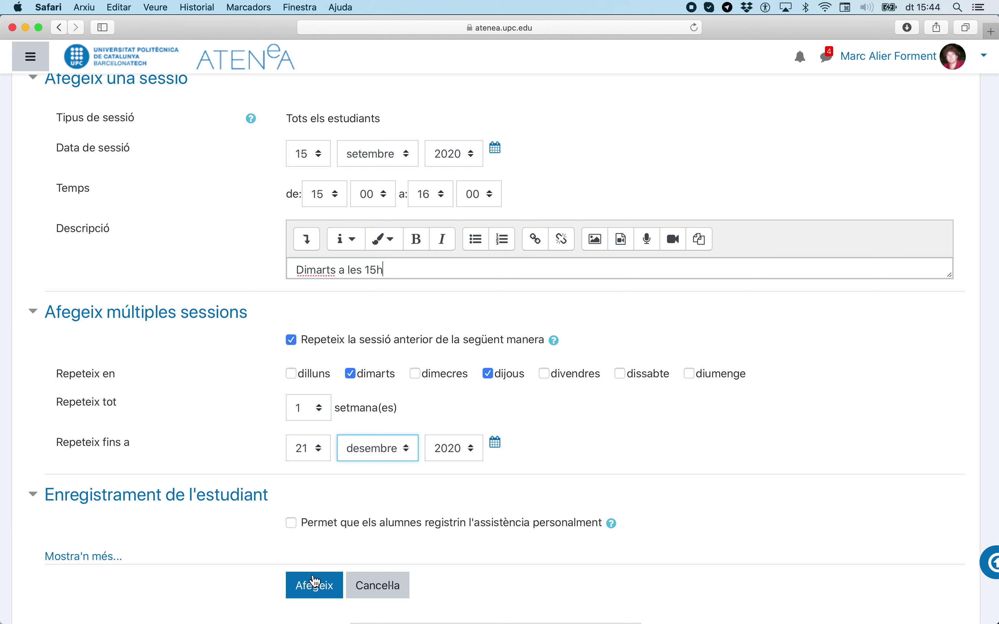
left_click(318, 593)
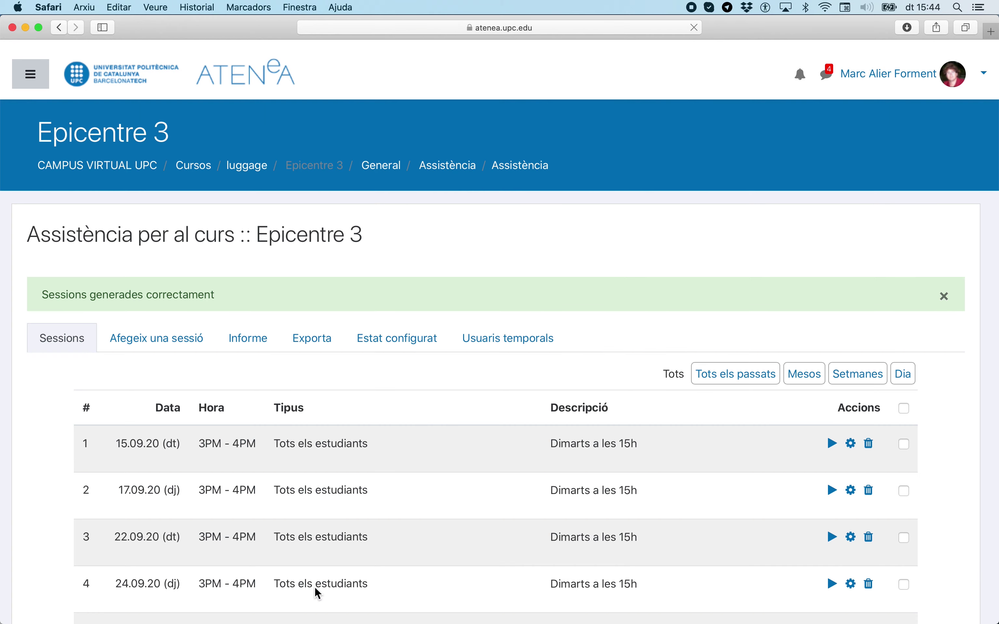
Look through the full list of generated sessions to check their dates and times.
scroll(497, 389, "down", 15)
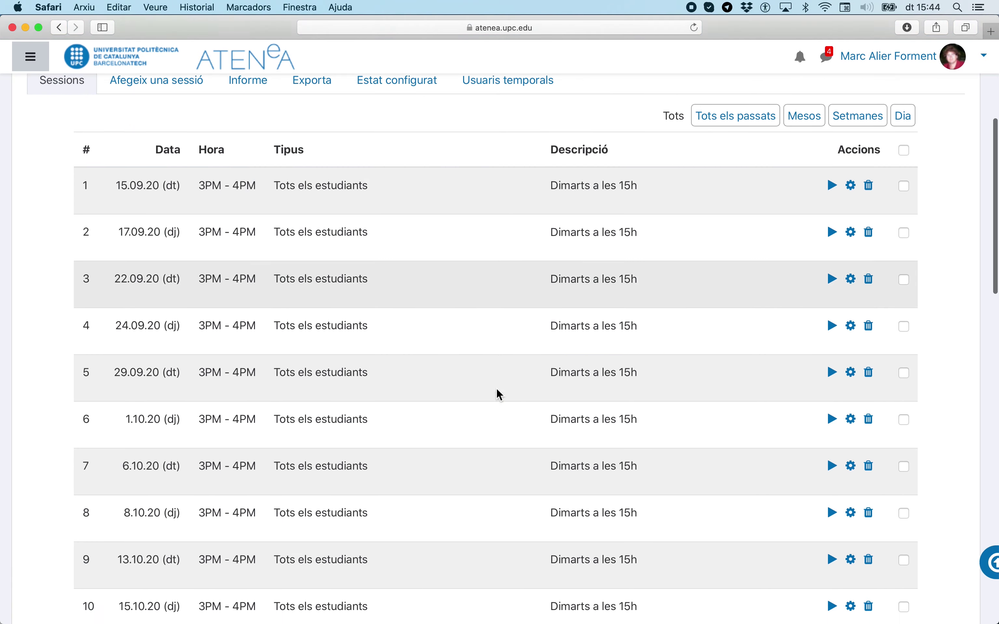
scroll(496, 388, "down", 15)
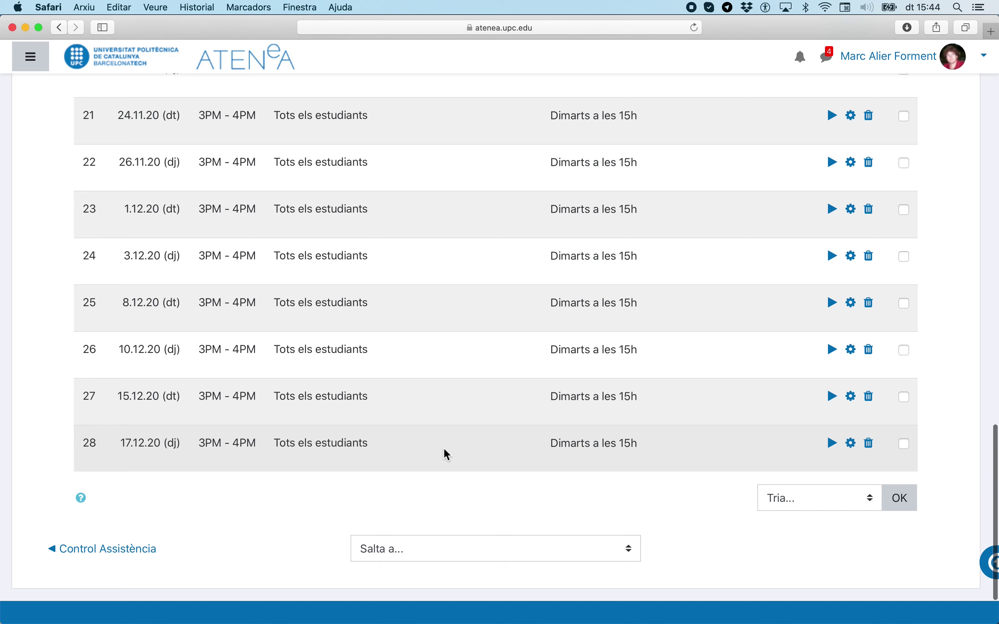
scroll(448, 454, "up", 15)
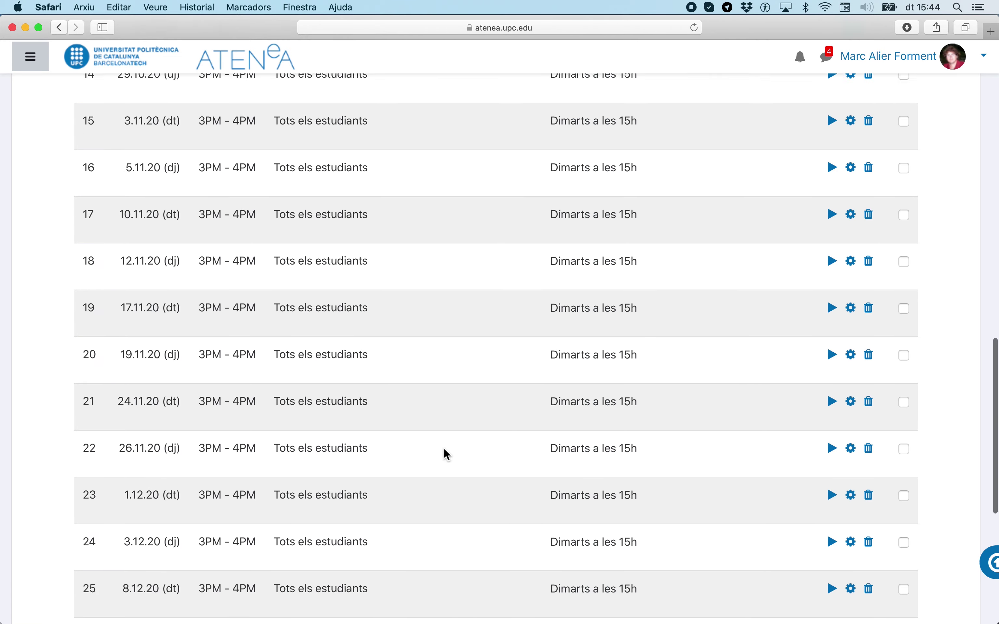
scroll(446, 451, "up", 10)
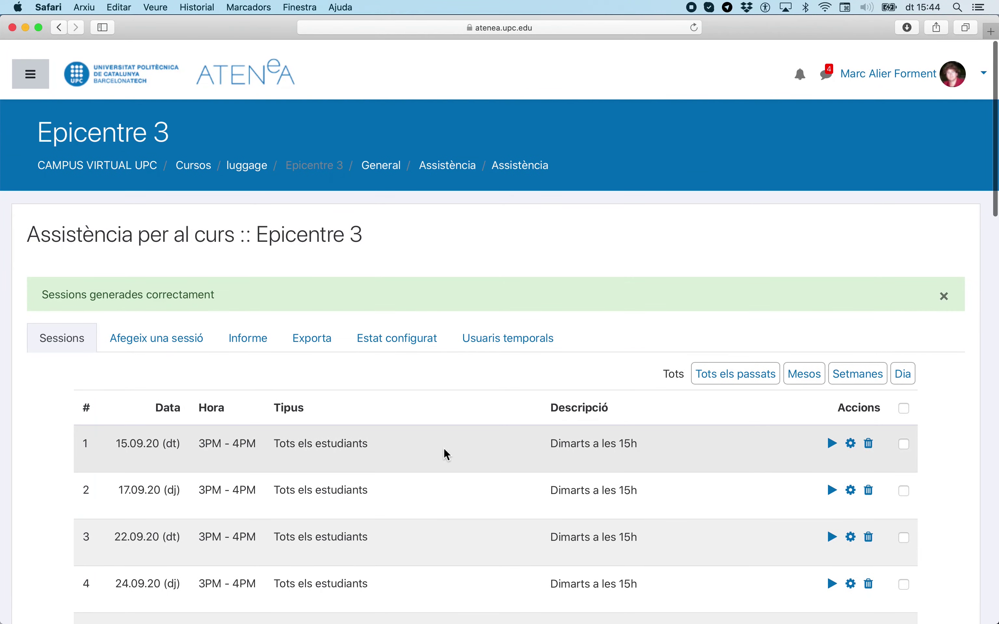
Return to the Epicentre 3 course, reopen the Assistència activity and start taking attendance for the 15.09.20 session.
left_click(314, 168)
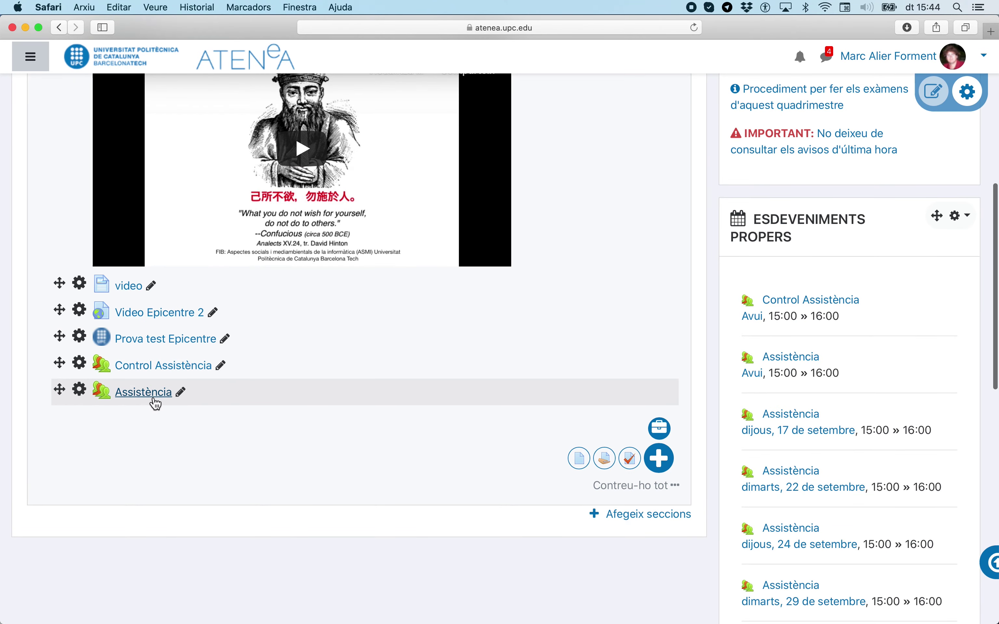
left_click(145, 396)
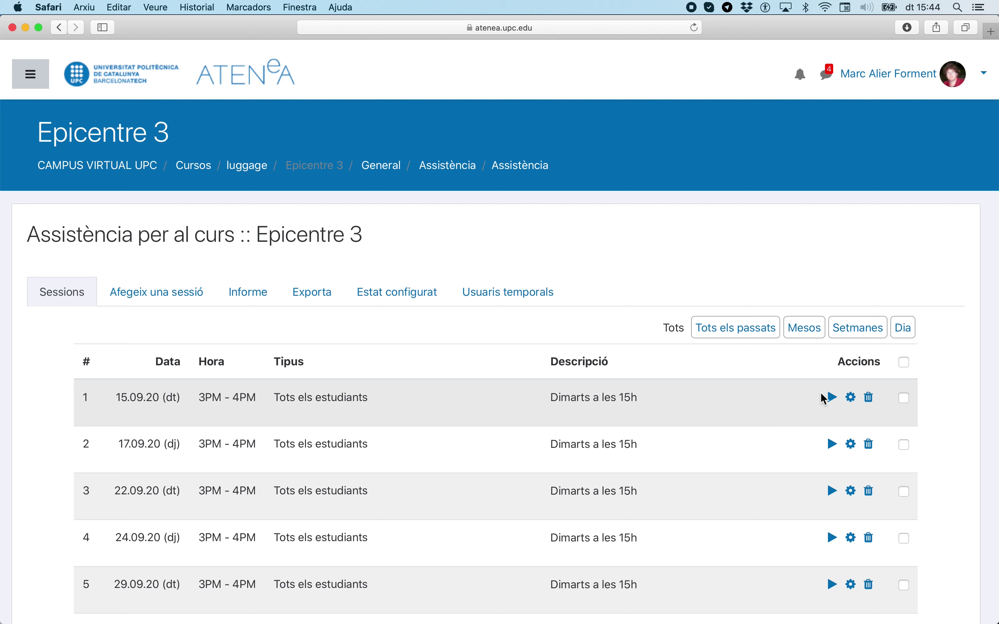
left_click(834, 398)
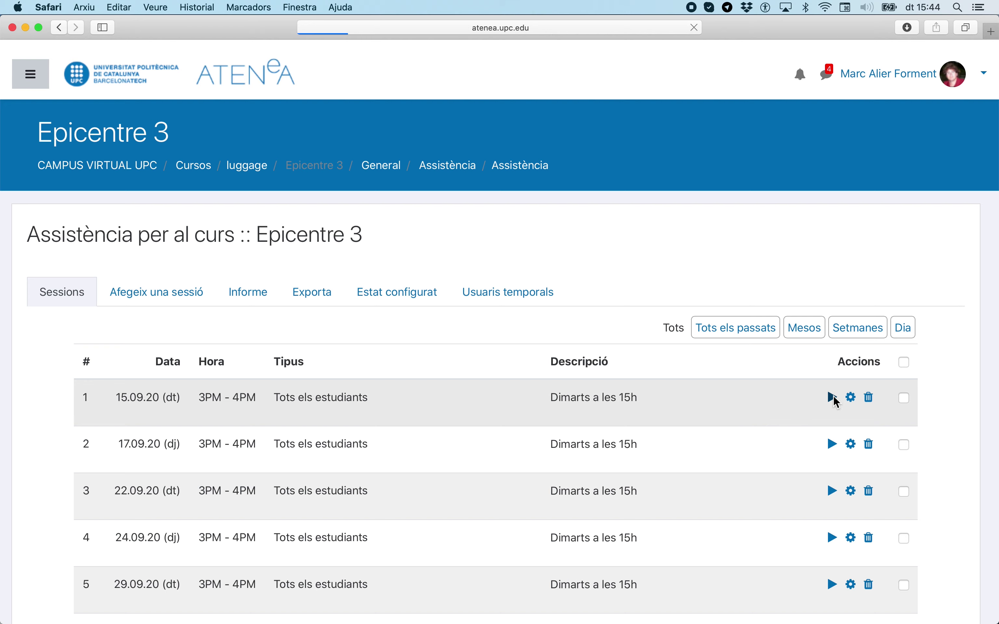
Mark the first student as P, the second as J, the third as T and the fourth as A, and save the attendance.
scroll(527, 433, "down", 3)
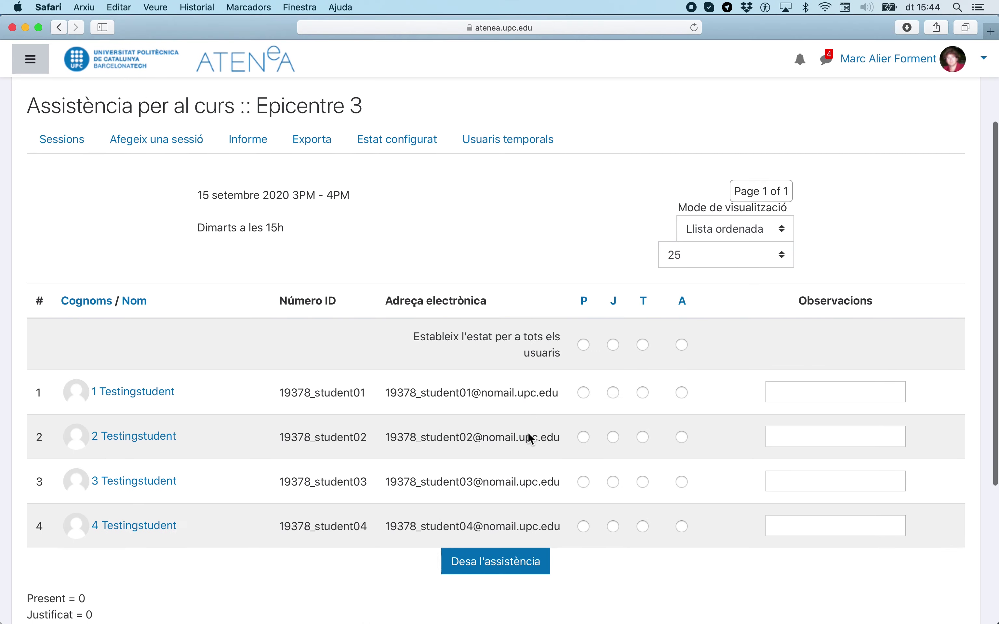
scroll(530, 435, "down", 2)
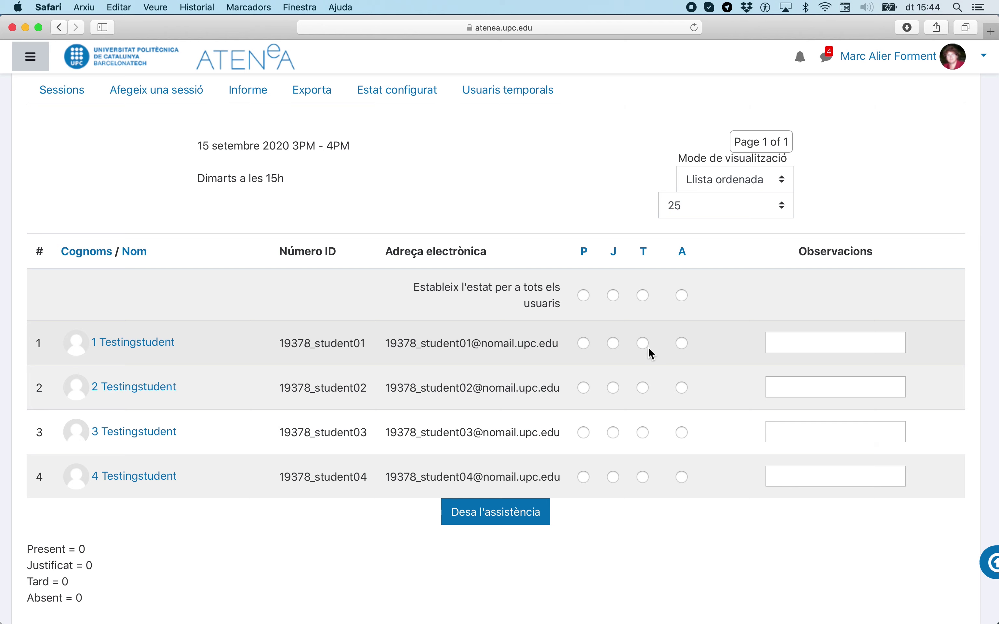
left_click(582, 346)
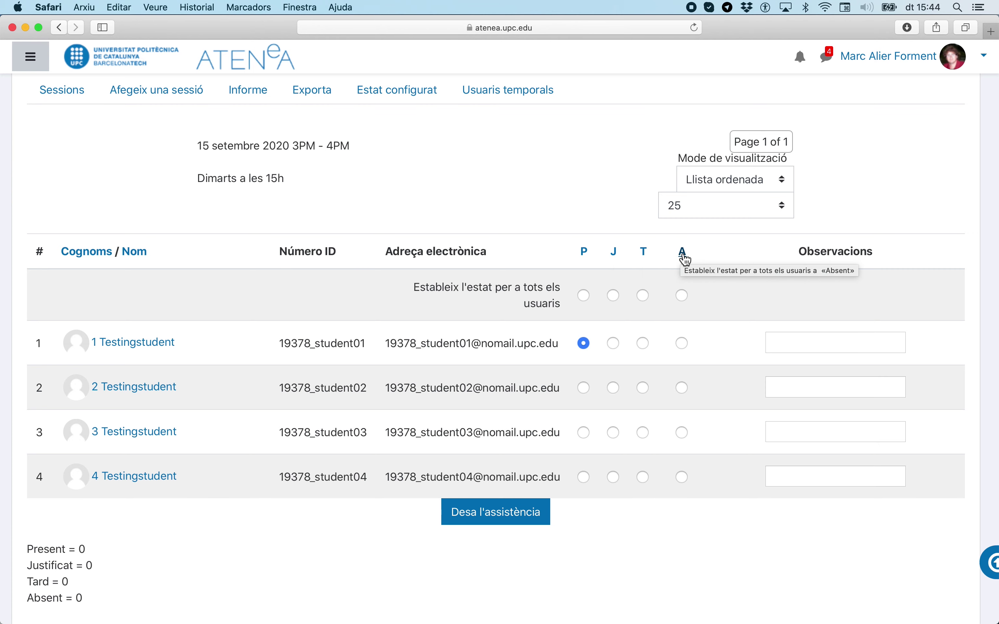
left_click(615, 389)
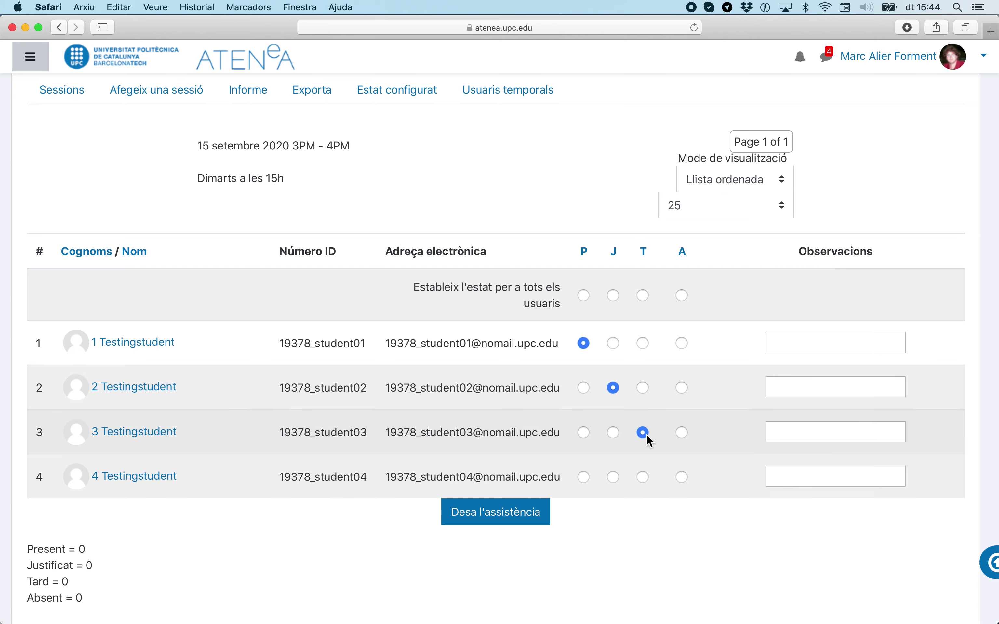
left_click(681, 479)
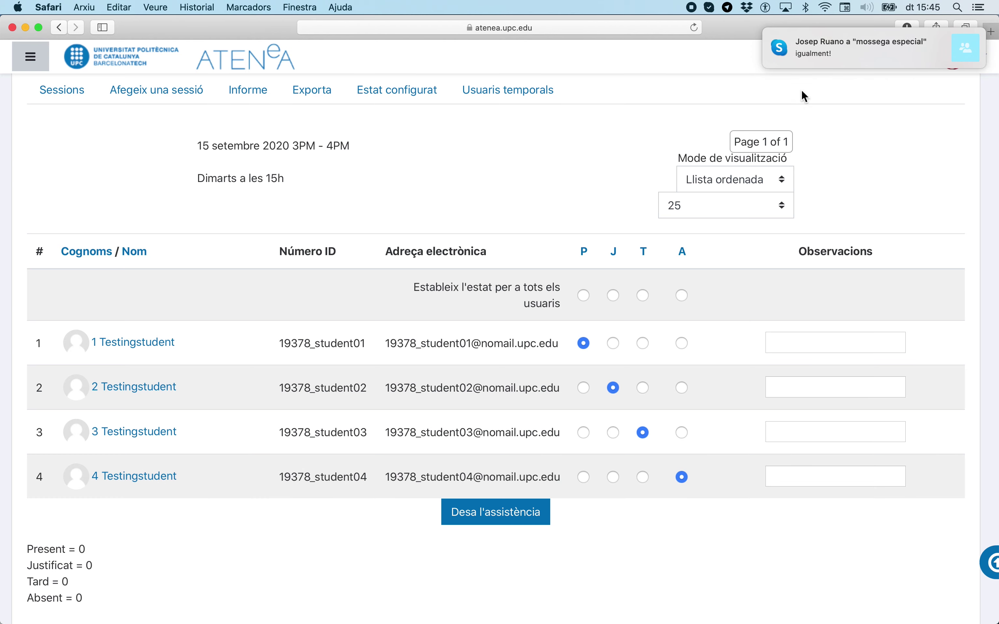
left_click(497, 512)
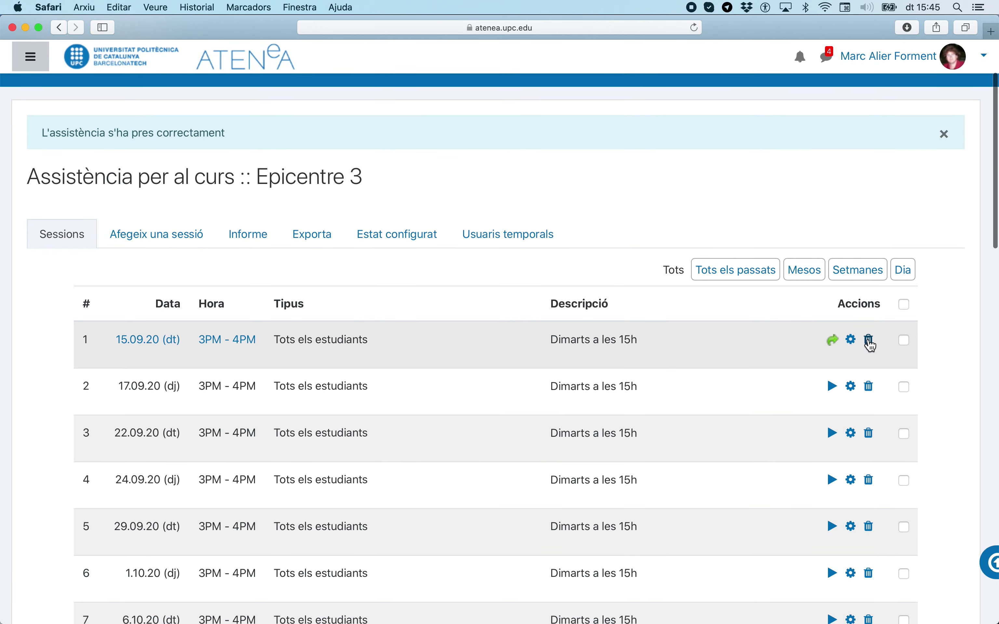
Reopen the attendance of the 15.09.20 session to check the statuses recorded for the four students.
left_click(834, 344)
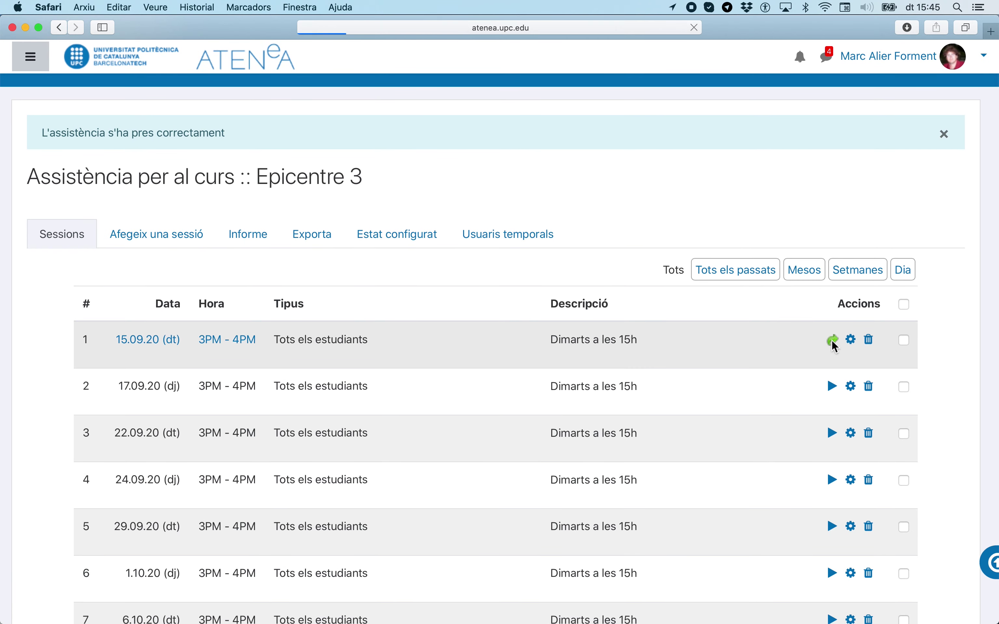
scroll(468, 471, "down", 4)
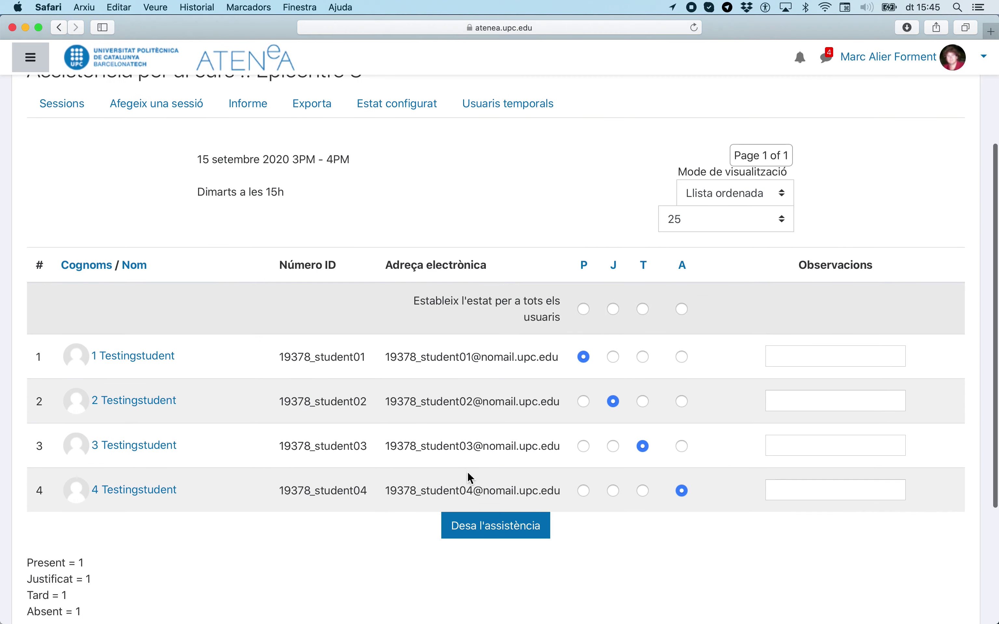
scroll(467, 471, "up", 3)
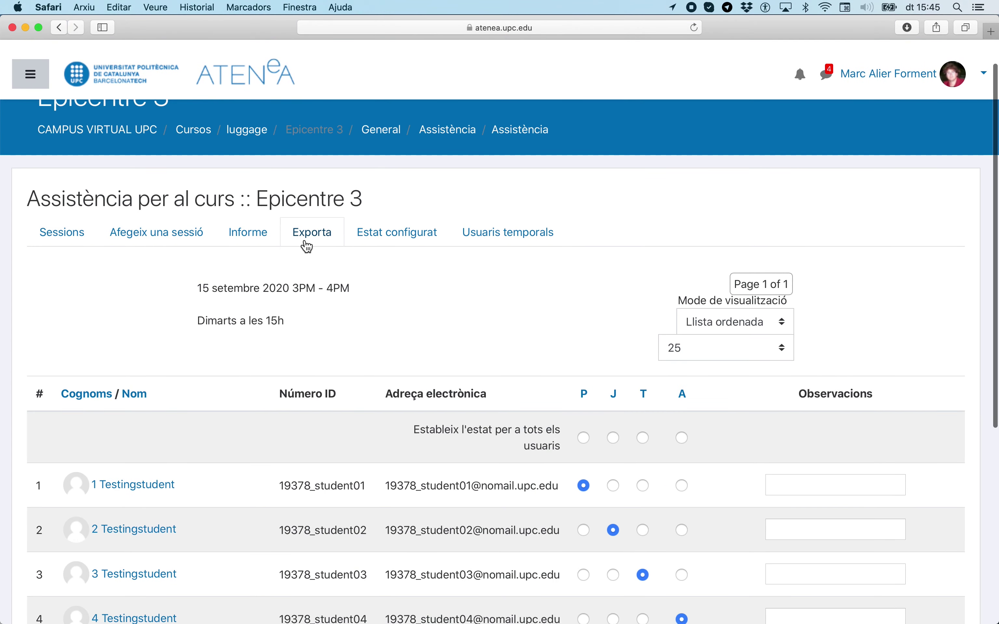
Open the attendance report and examine each student's status and the summary per session.
left_click(260, 240)
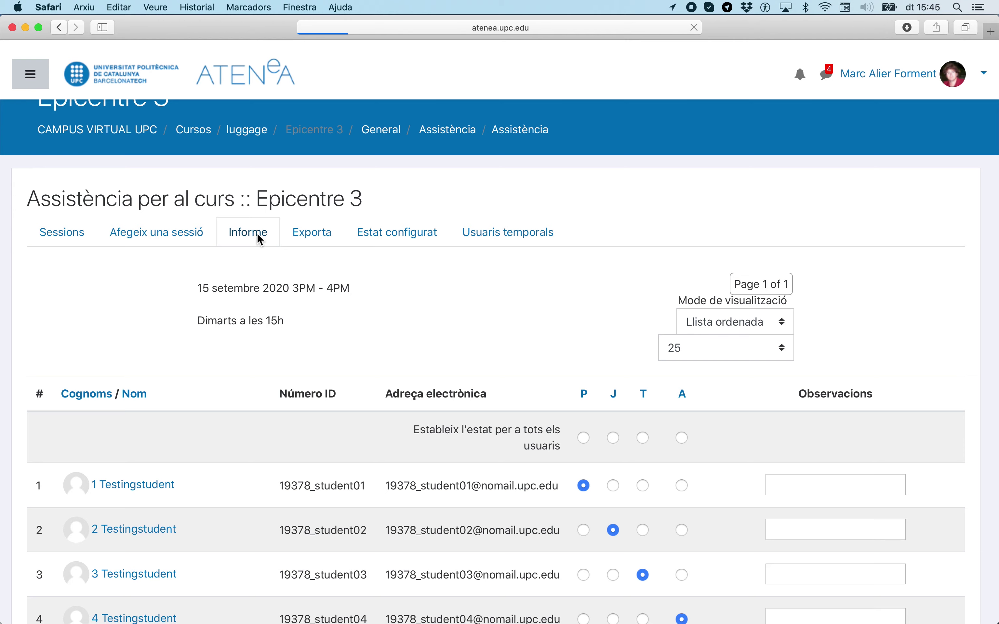
scroll(533, 362, "down", 3)
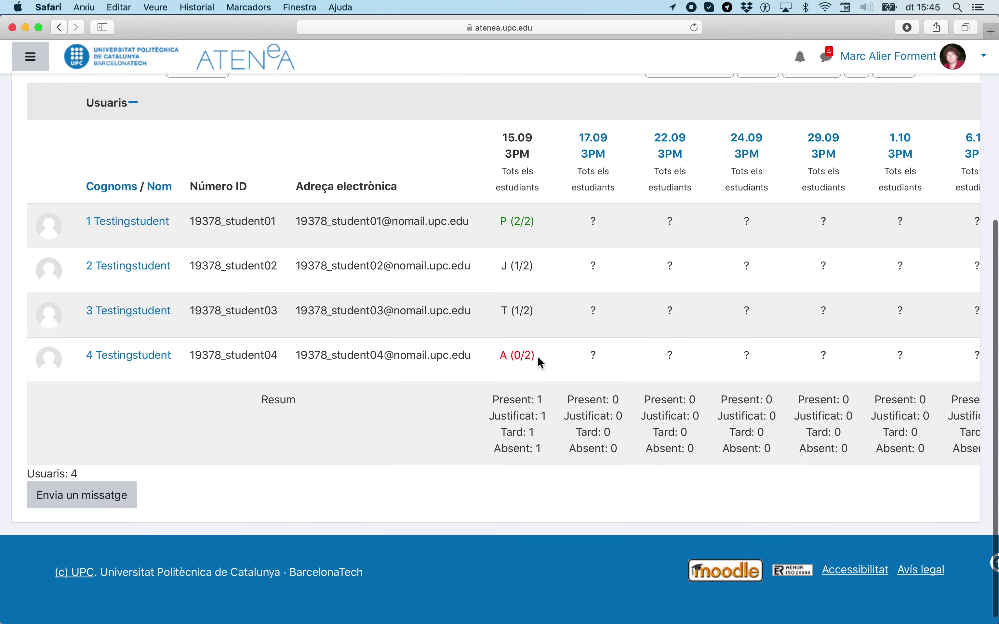
scroll(782, 287, "up", 5)
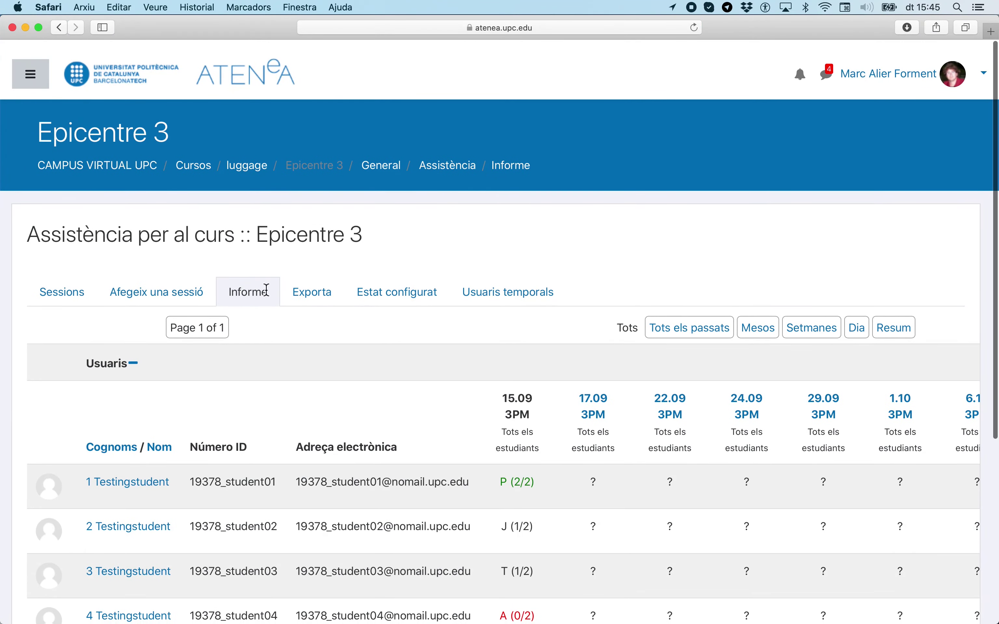
Open the attendance export settings and review the group, student identification, session, period and format options.
left_click(318, 292)
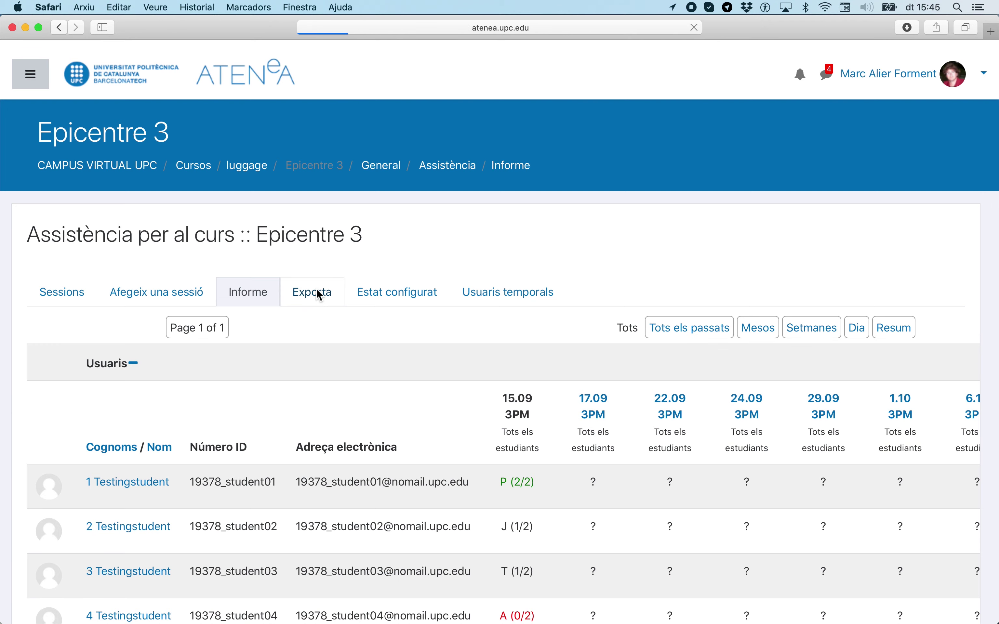
scroll(537, 460, "down", 3)
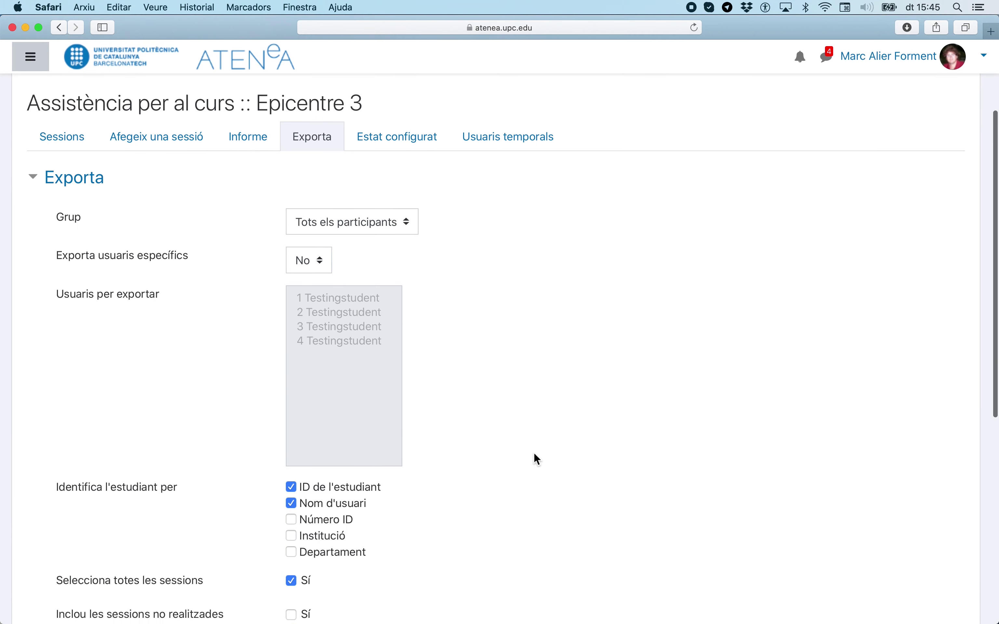
scroll(486, 280, "down", 5)
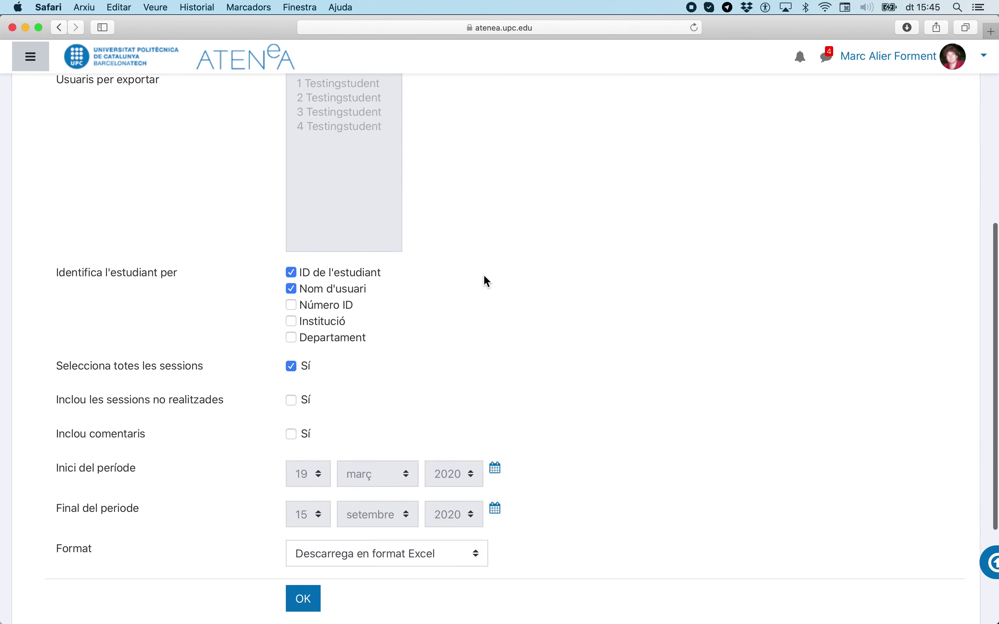
scroll(419, 371, "down", 3)
scroll(422, 370, "up", 11)
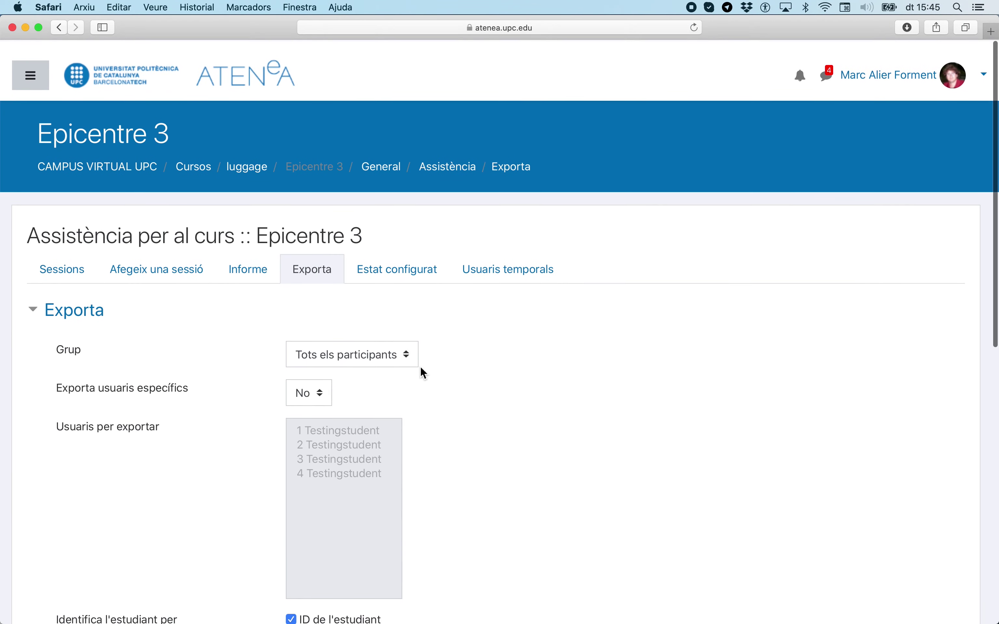